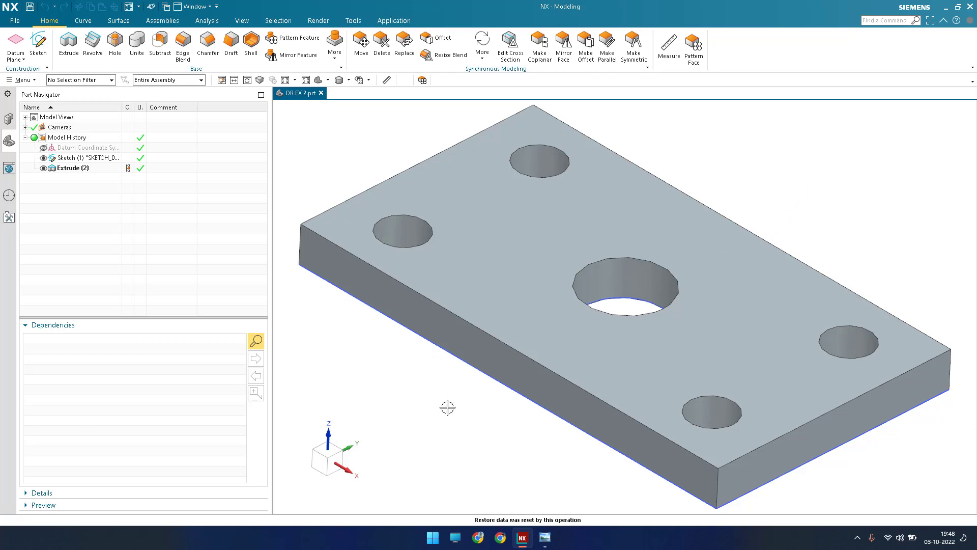
Review the DR EX 2 reference drawing in Photo Viewer, then minimize it
left_click(544, 537)
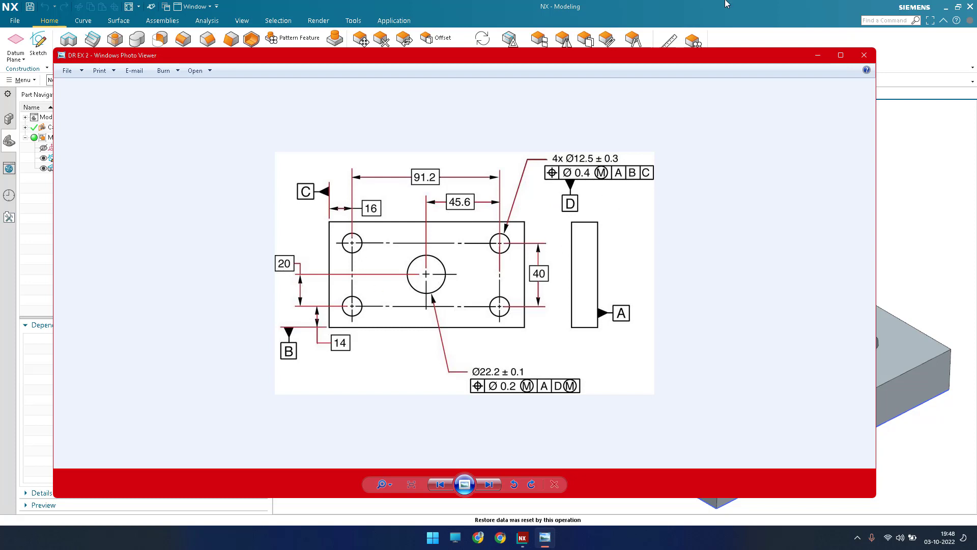
left_click(818, 56)
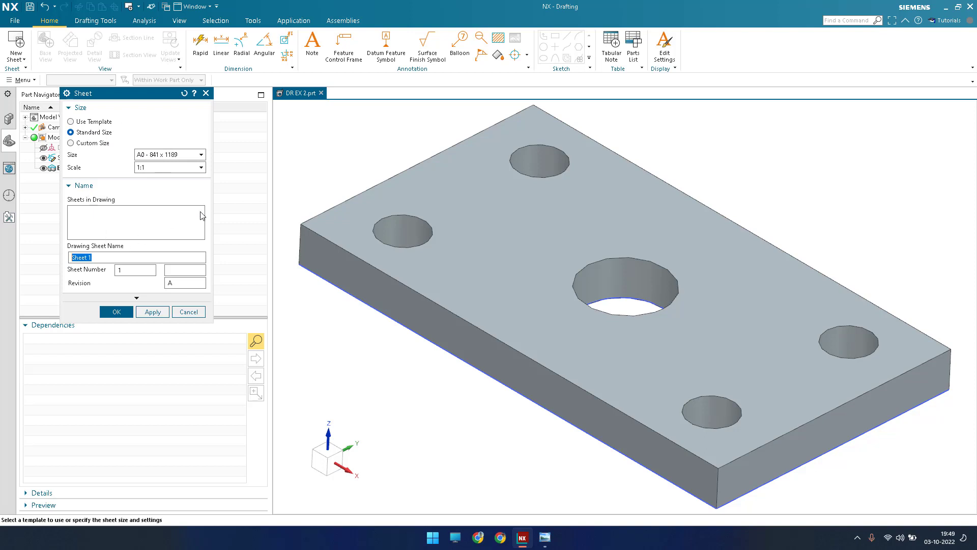
Create Sheet 1 at A4 - 210 x 297 size and 1:1 scale, skipping base view placement
left_click(175, 159)
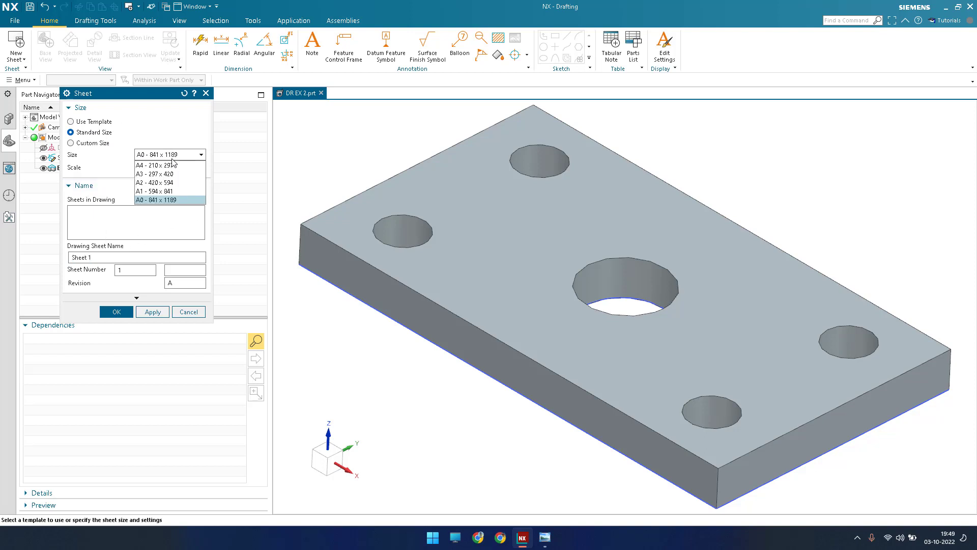
left_click(173, 163)
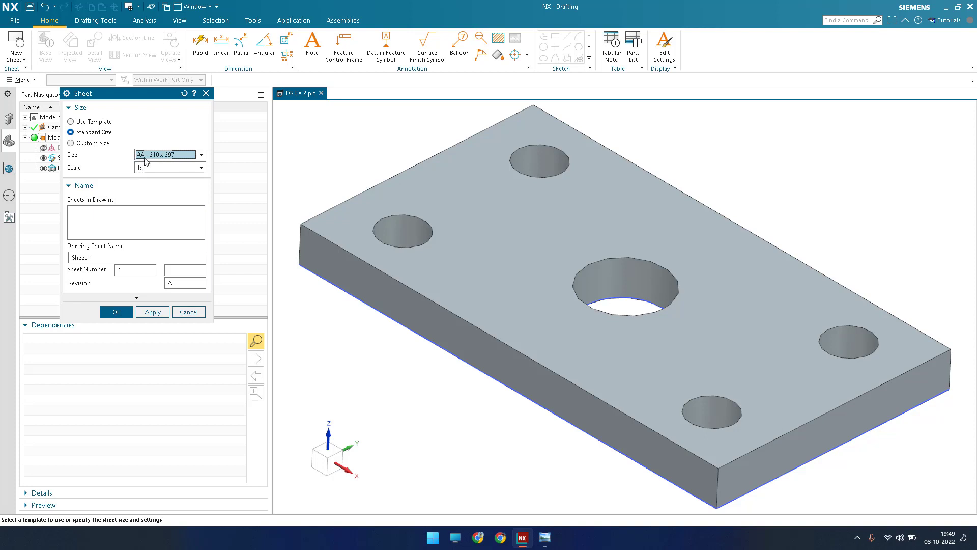
left_click(117, 311)
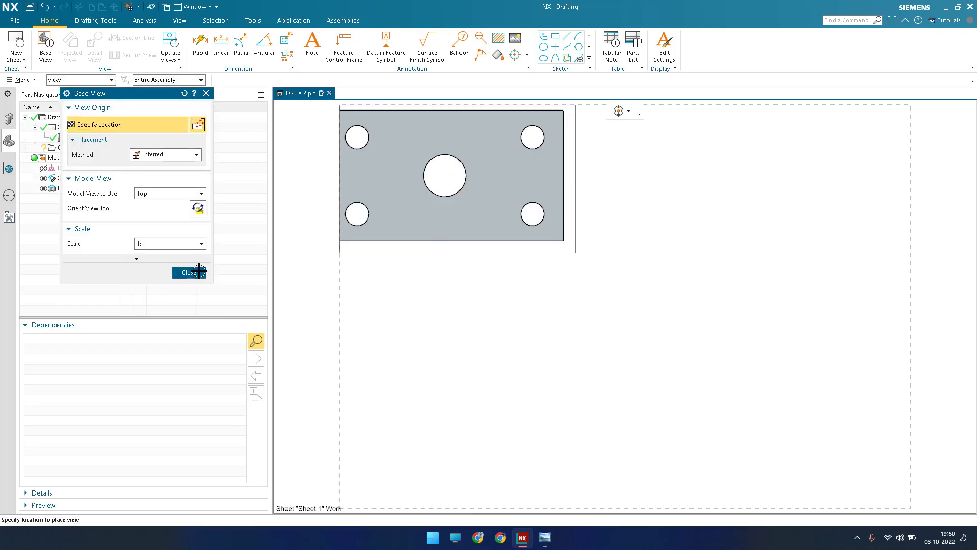
left_click(189, 272)
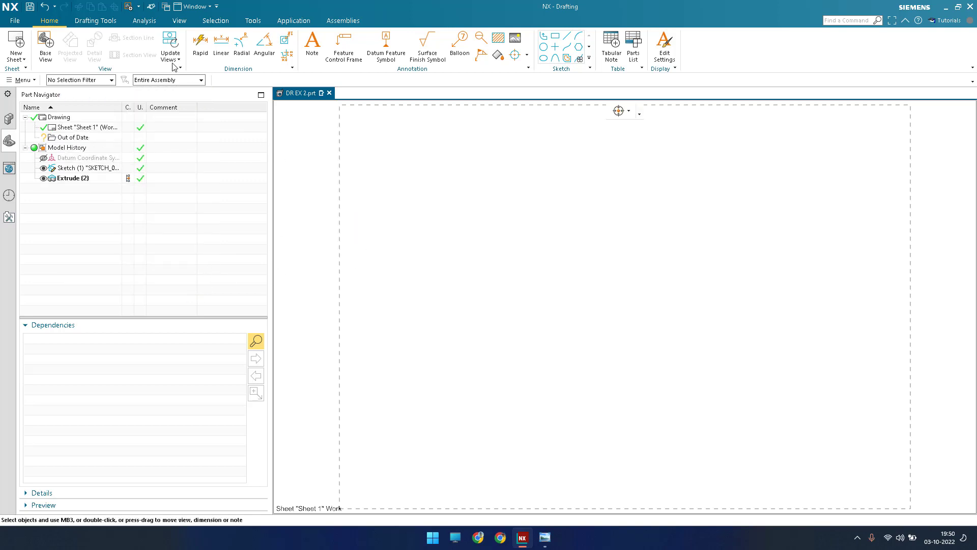
left_click(95, 21)
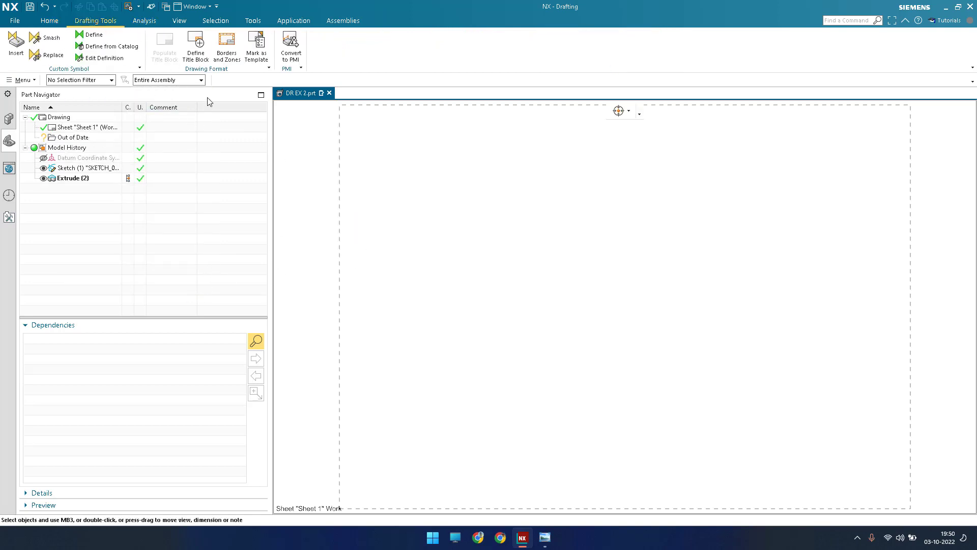
Add the Standard border with zones 1–6 and A–D to the A4 sheet
left_click(227, 49)
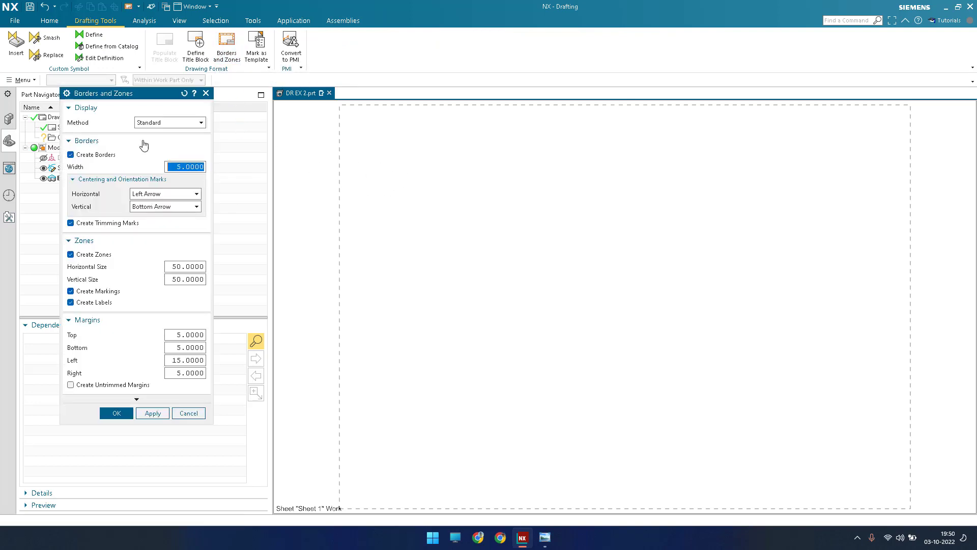
left_click(116, 413)
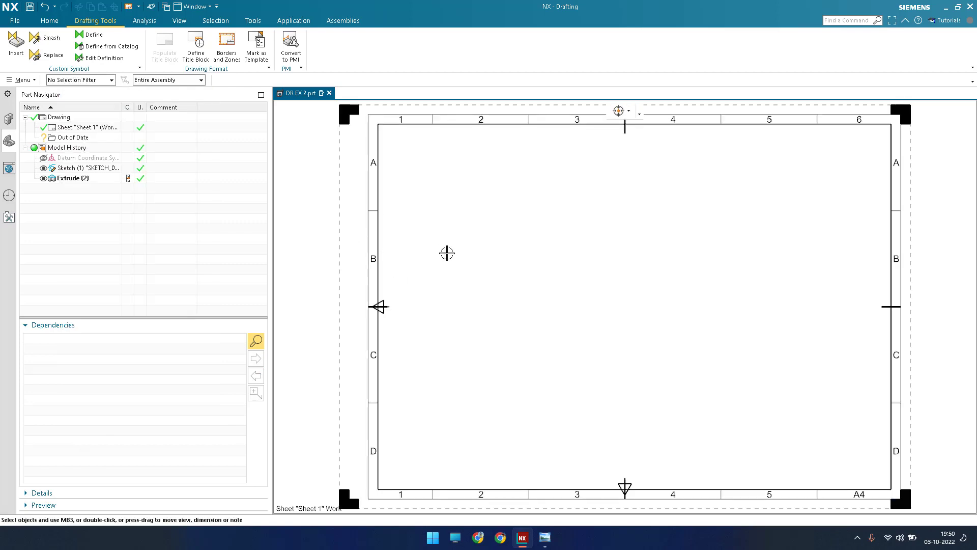
middle_click_drag(448, 254, 442, 249)
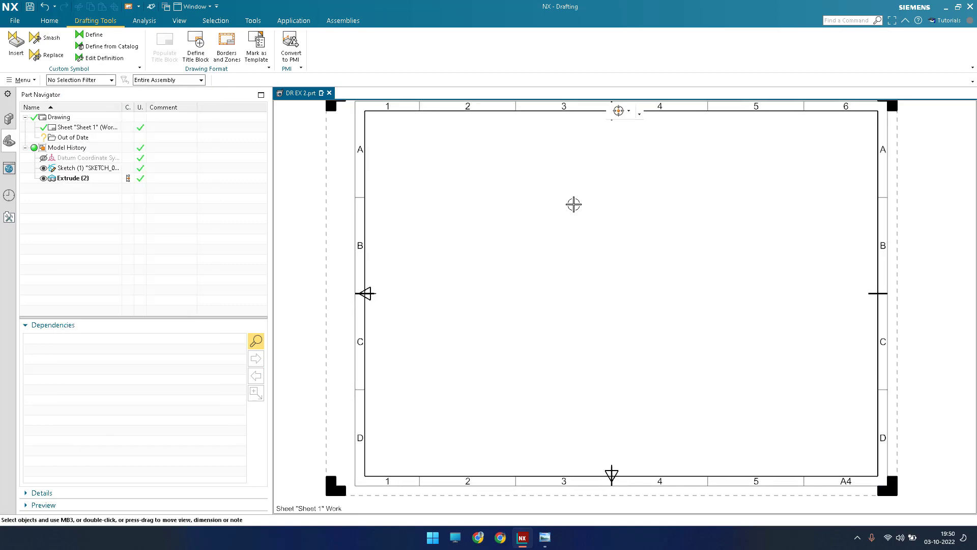
left_click(49, 20)
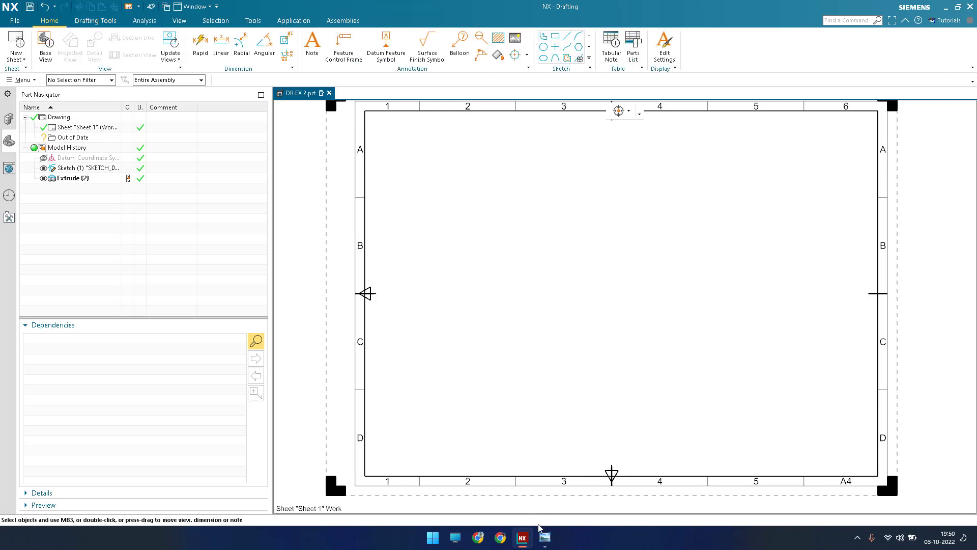
Check the reference drawing and place the Top base view near the sheet centre
left_click(544, 537)
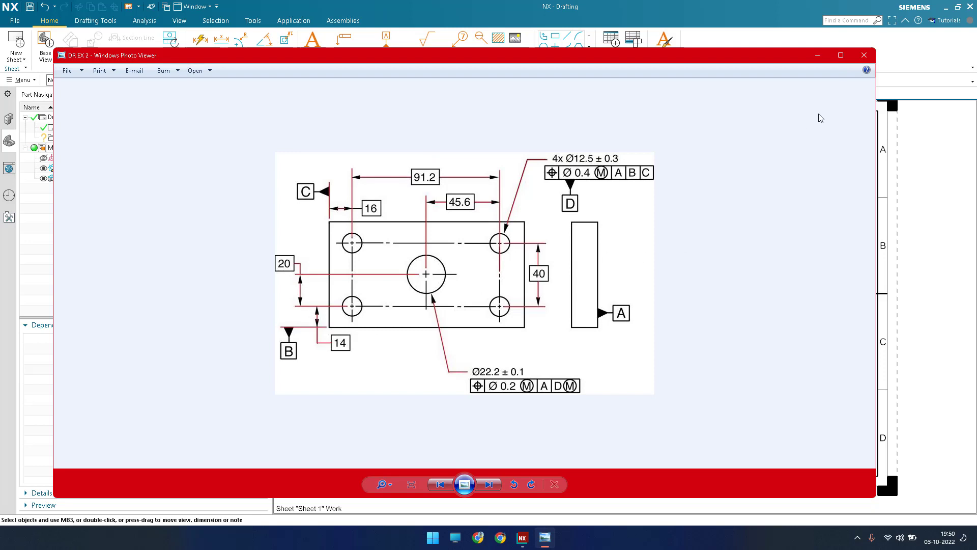
left_click(818, 56)
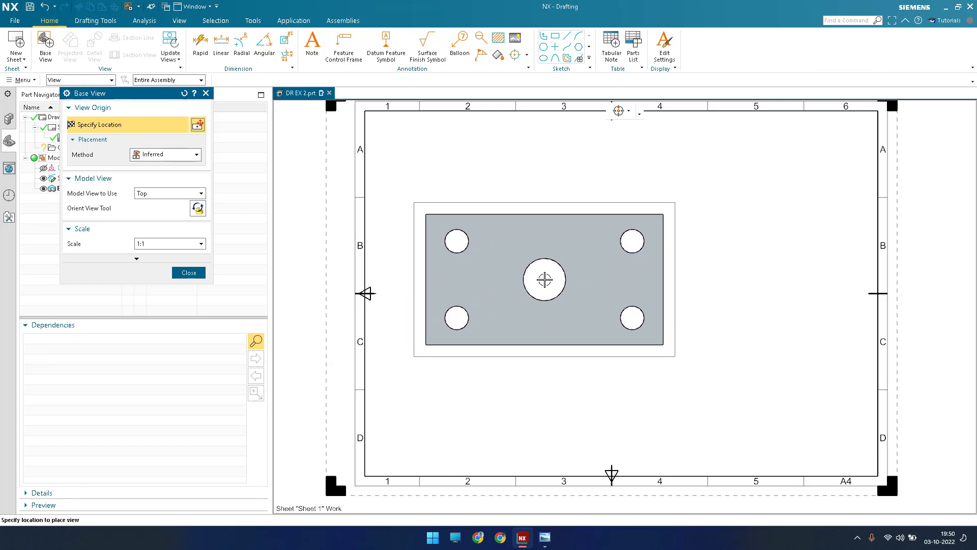
left_click(545, 279)
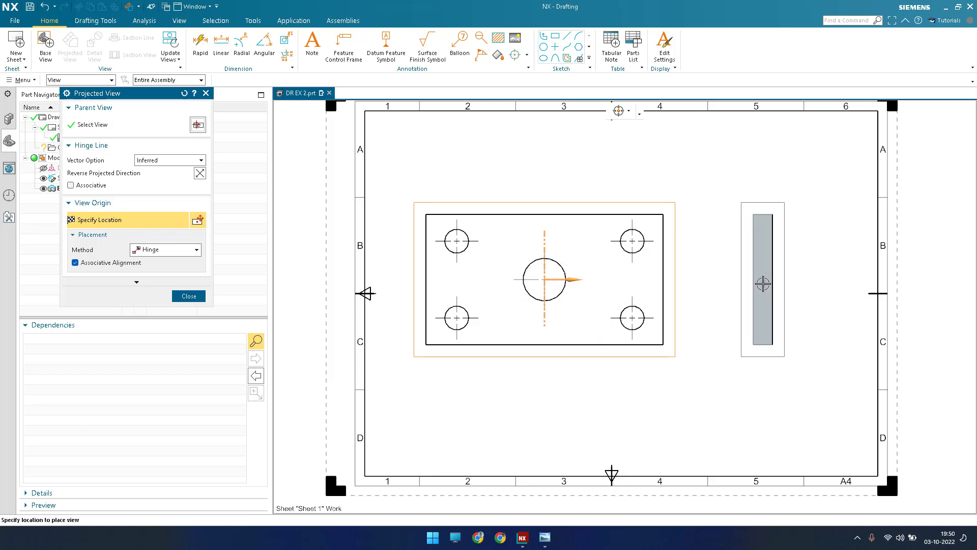
Project a side view to the right of the top view and recheck the reference drawing
left_click(756, 284)
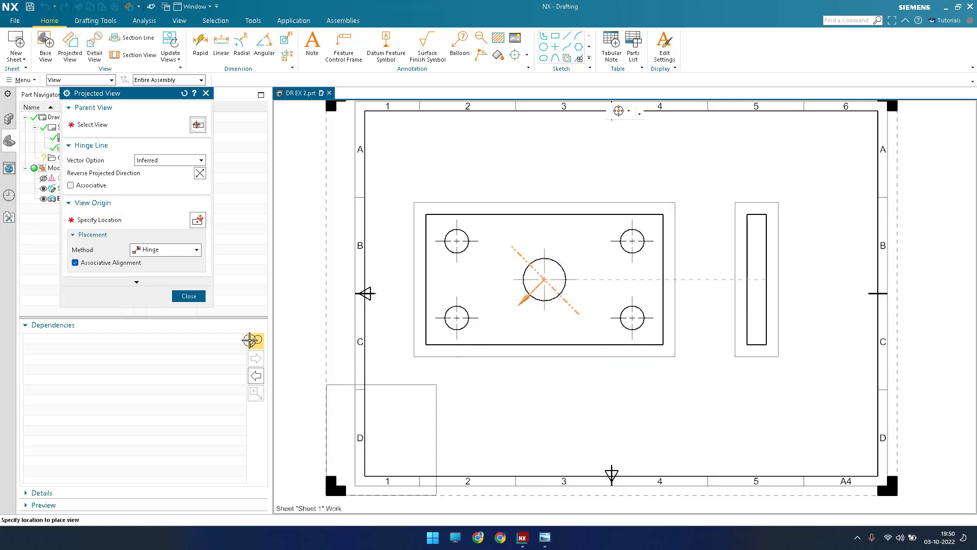
left_click(193, 295)
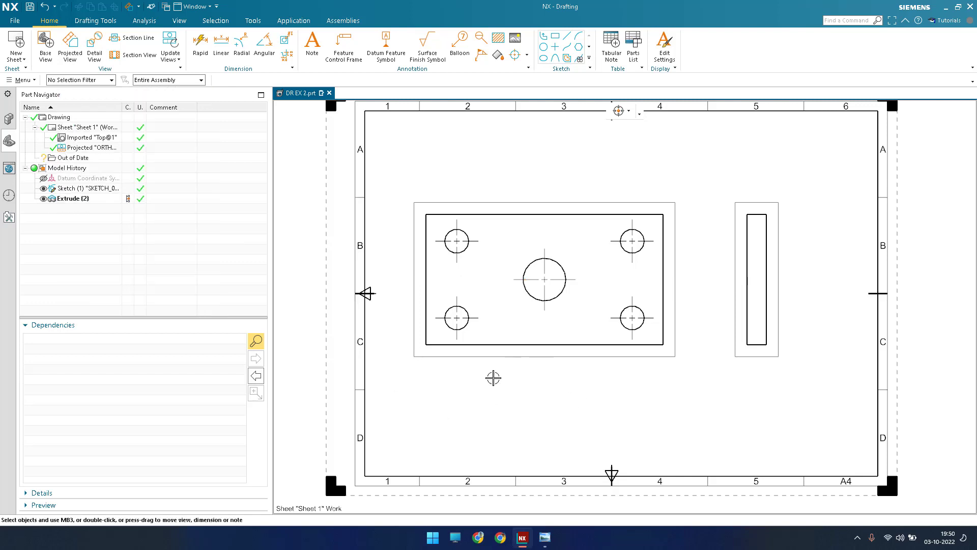
scroll(493, 377, "up", 1)
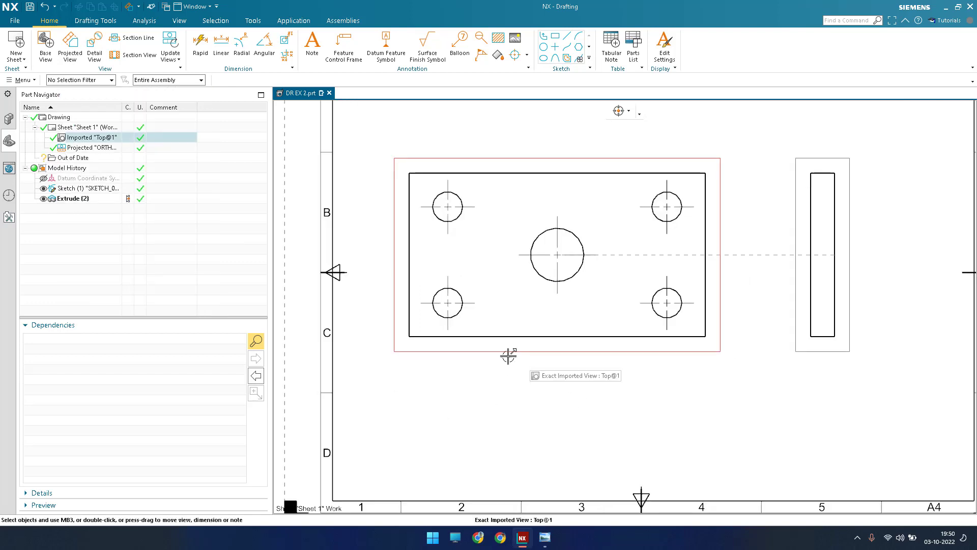
left_click(545, 537)
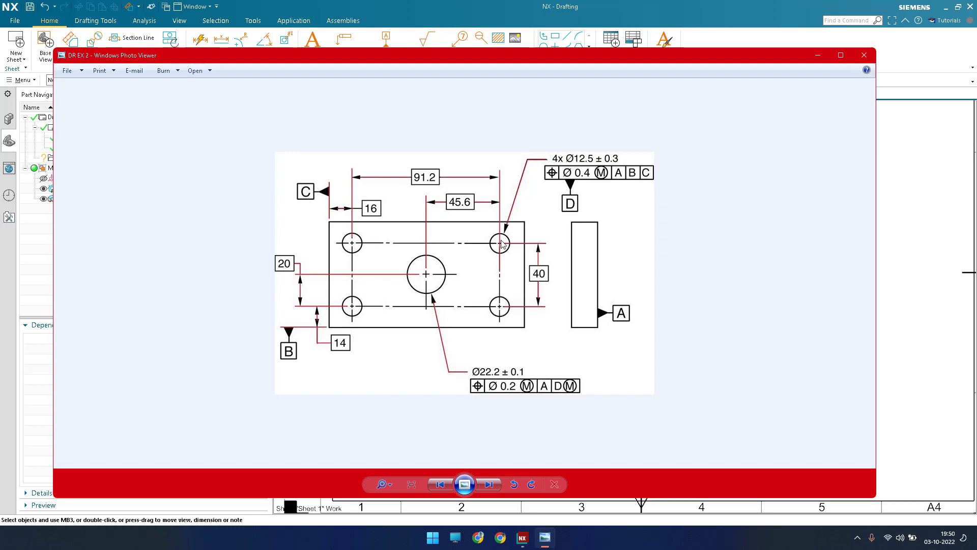
left_click(821, 58)
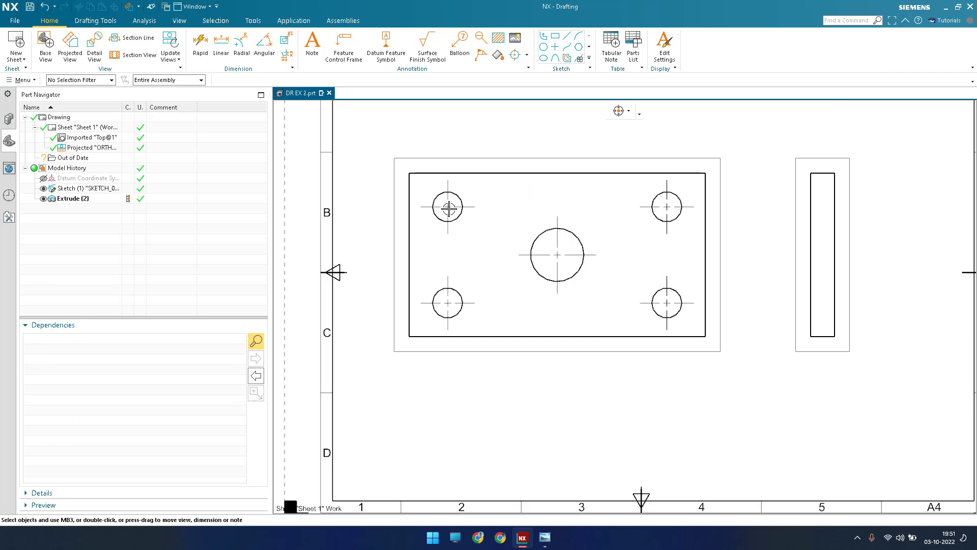
Add center marks with linking centerlines for the top and bottom pairs of corner holes
left_click(515, 54)
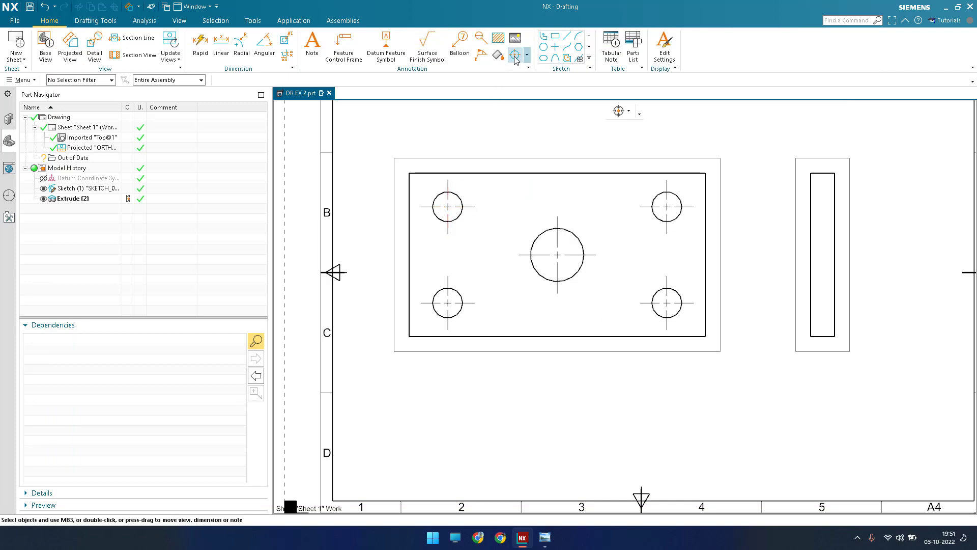
left_click(451, 203)
left_click(662, 197)
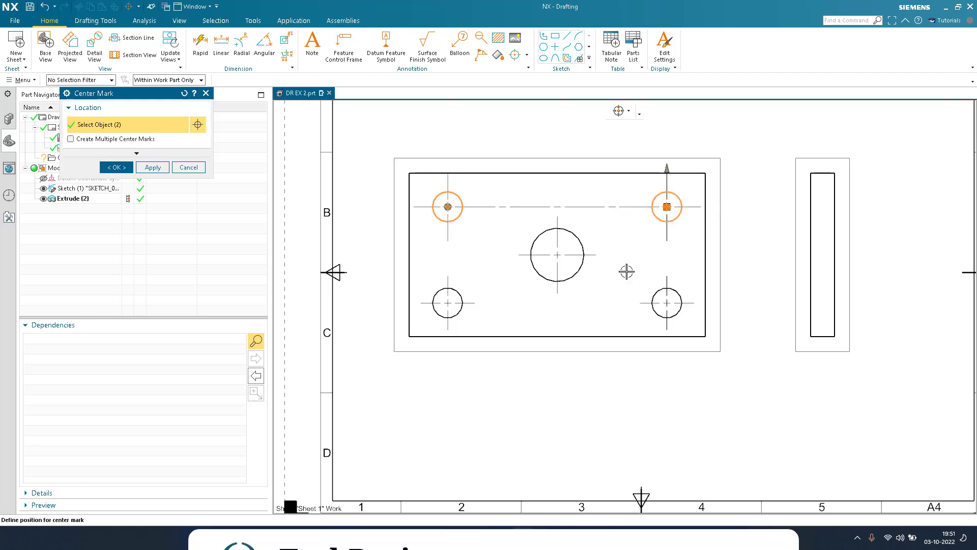
left_click(158, 168)
left_click(447, 303)
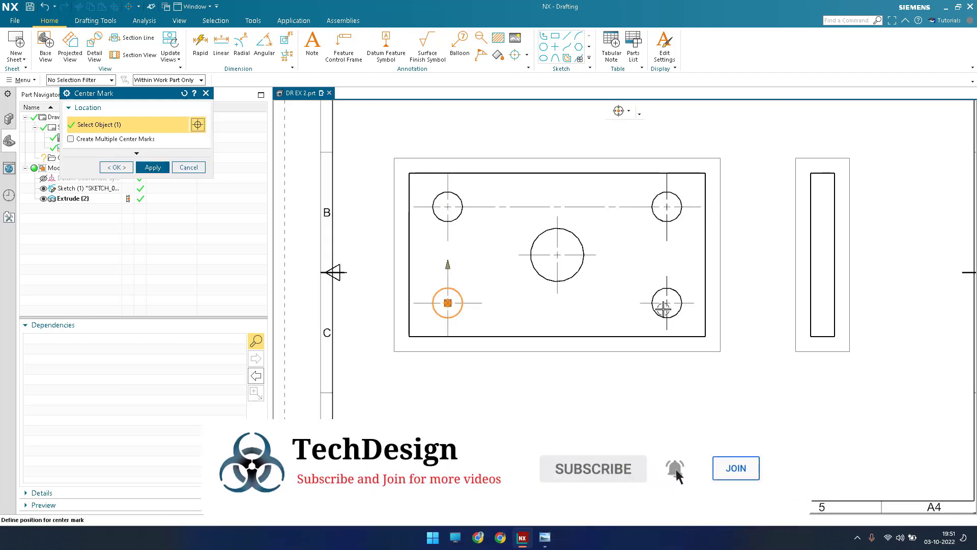
left_click(665, 304)
left_click(153, 168)
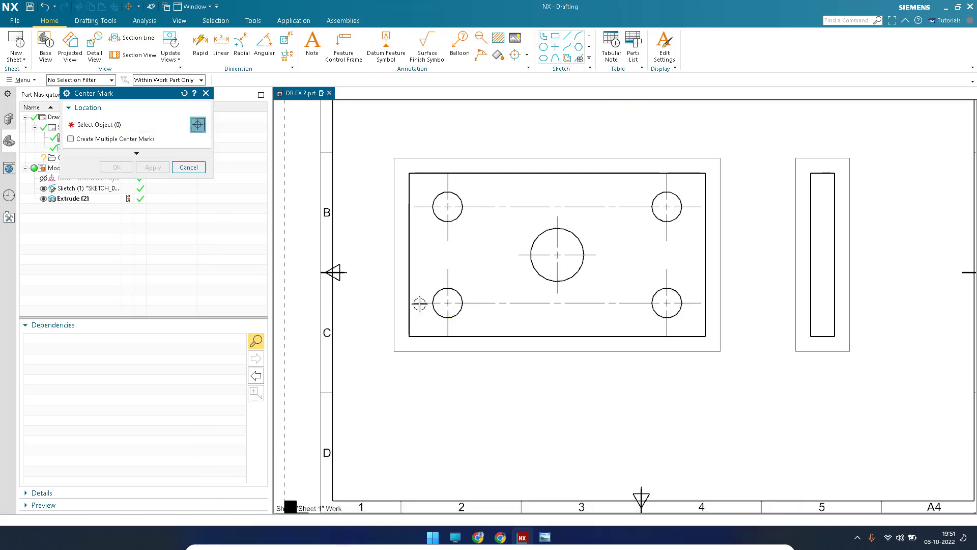
Add linked center marks for the left and right pairs of corner holes
left_click(448, 302)
left_click(447, 207)
left_click(152, 167)
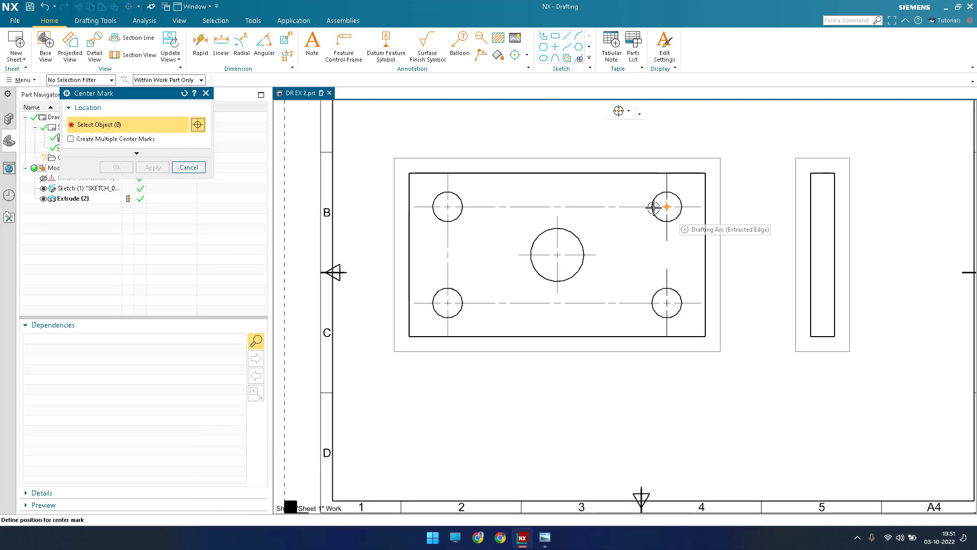
left_click(666, 303)
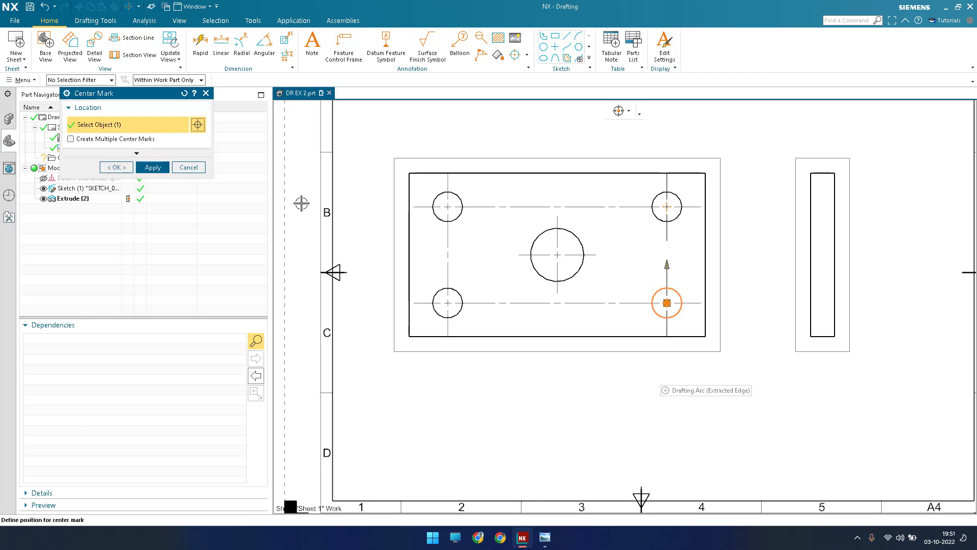
left_click(662, 205)
left_click(116, 167)
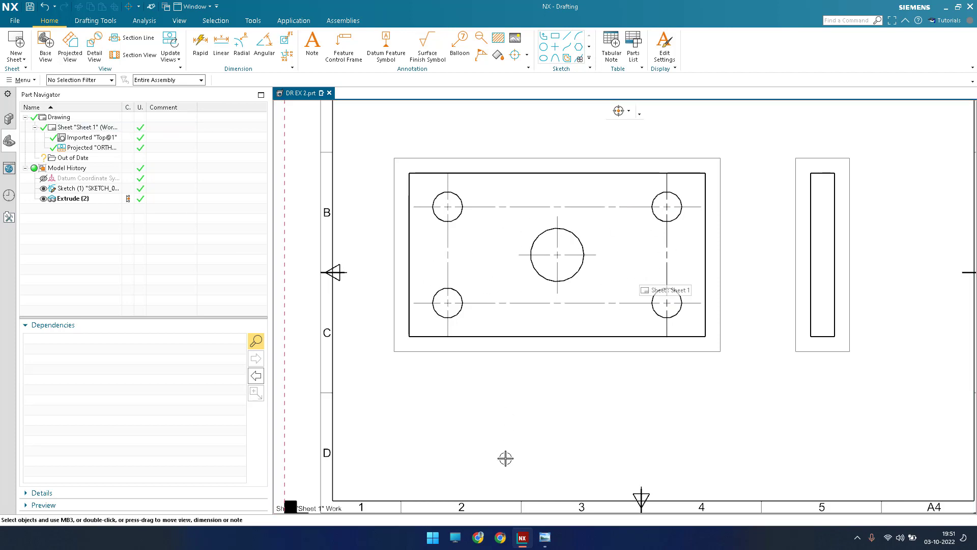
Dimension the top outer hole centres as a boxed basic 91,2 above the top view
left_click(544, 537)
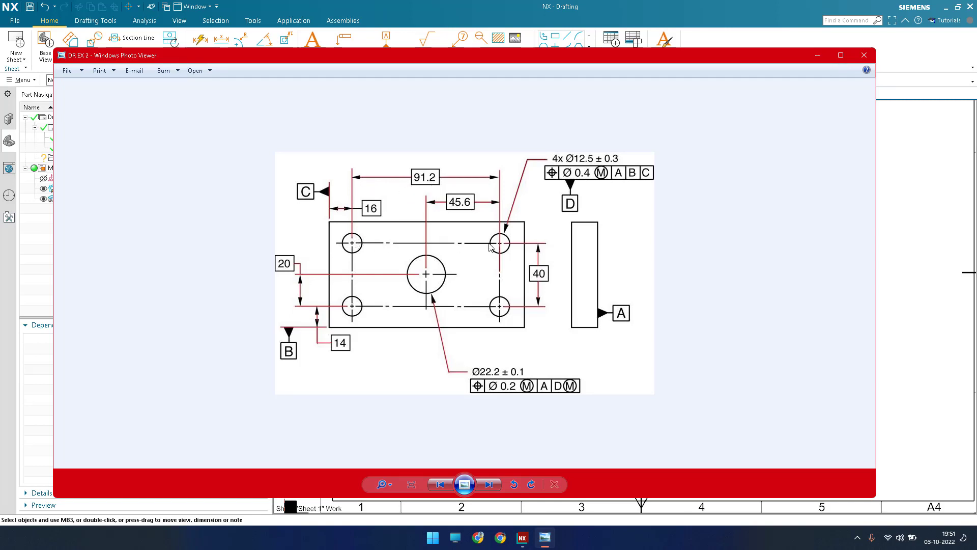
left_click(817, 55)
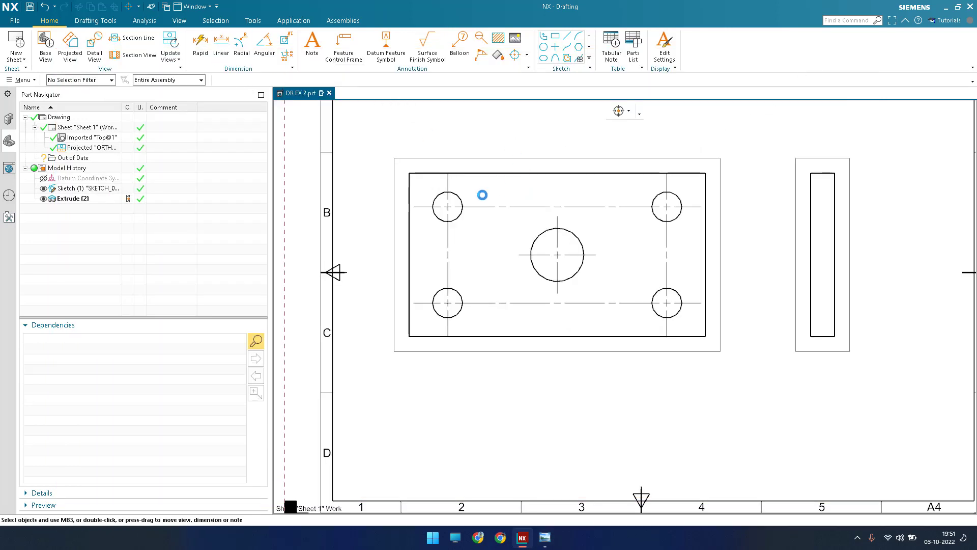
key("d")
left_click(448, 207)
left_click(666, 206)
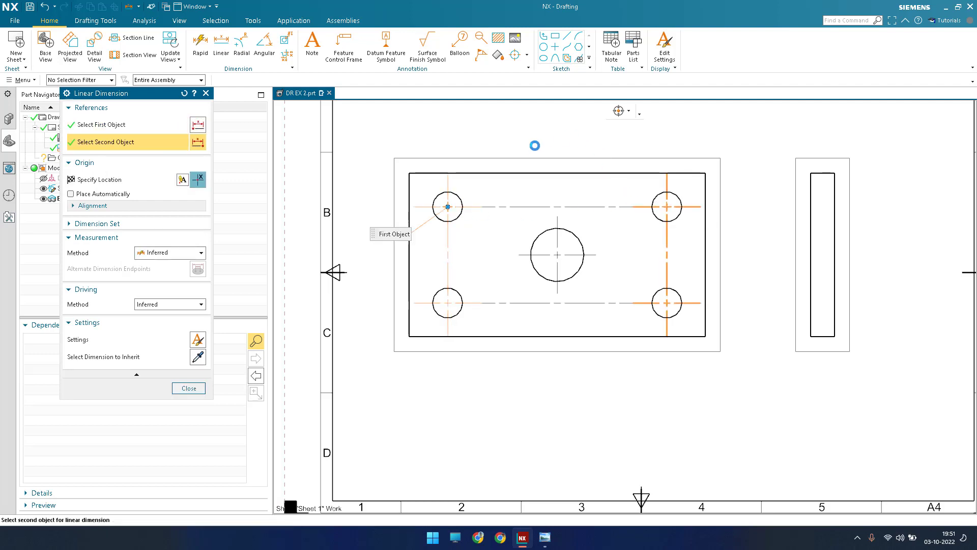
mouse_move(546, 137)
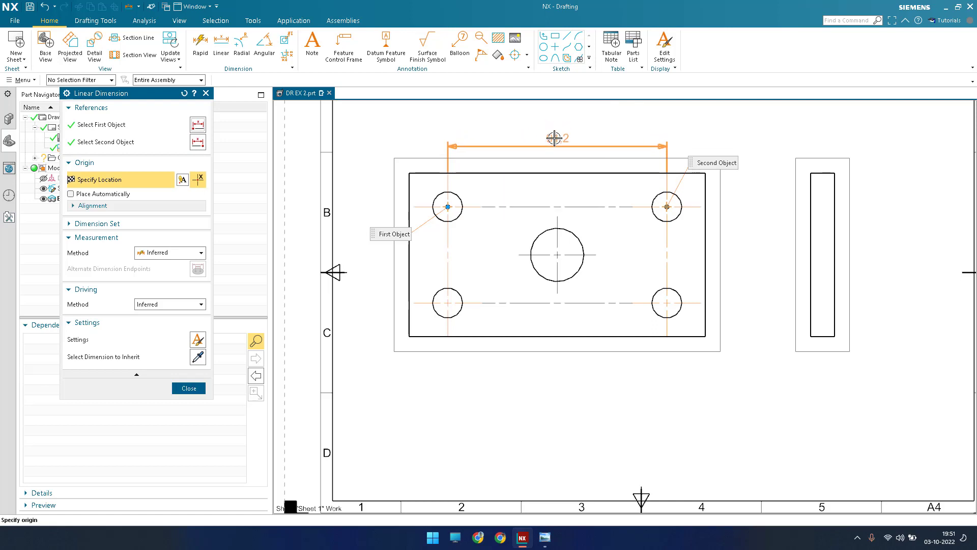
left_click(539, 163)
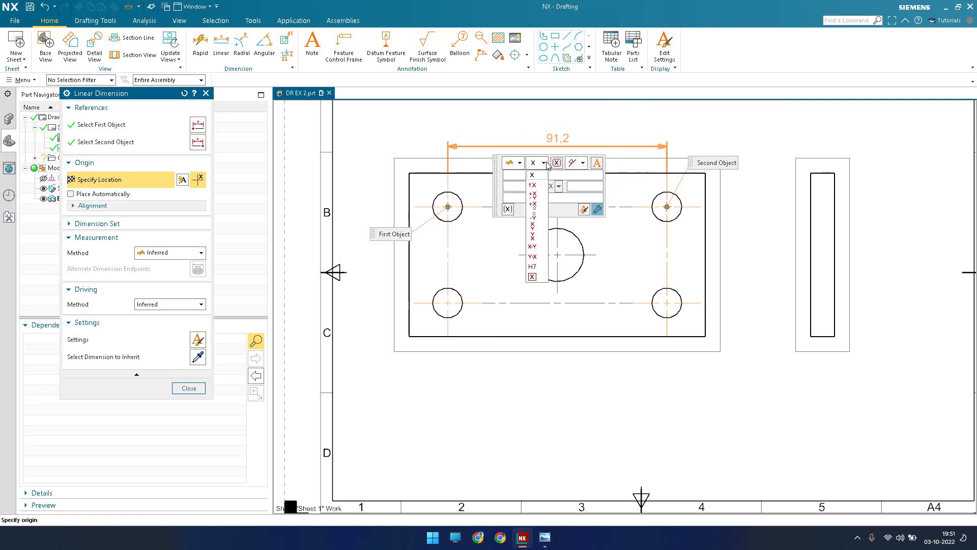
left_click(532, 277)
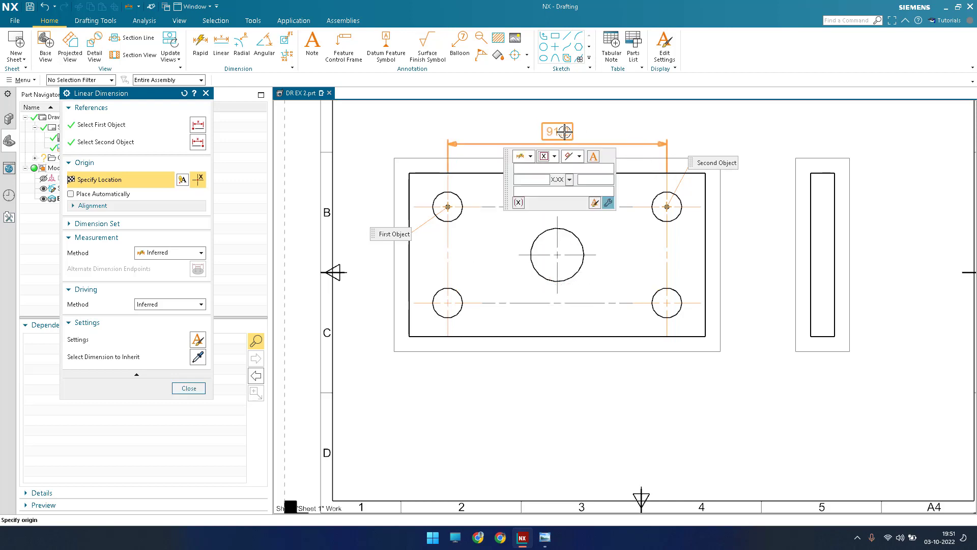
left_click(554, 110)
Check the reference and add the 16 dimension from the view edge to the upper-left hole
scroll(554, 146, "down", 1)
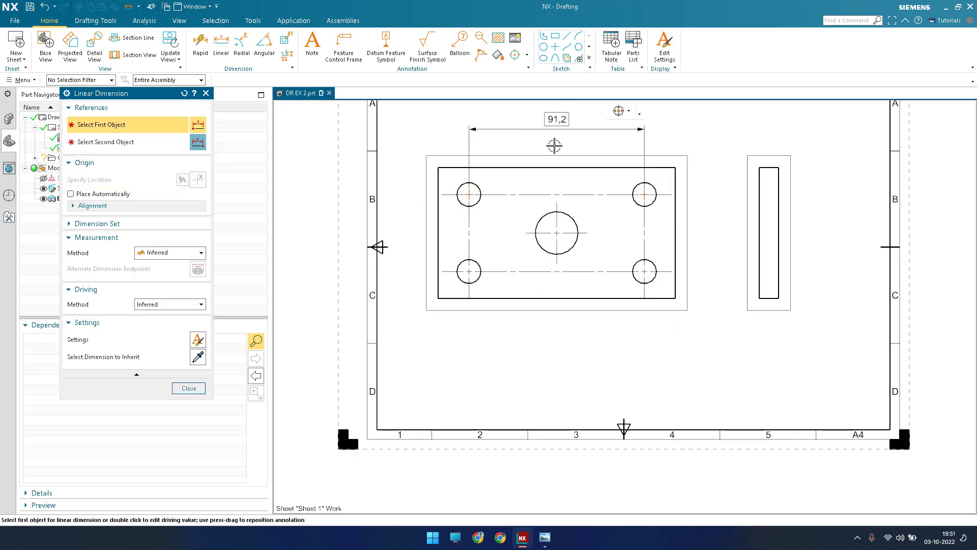
middle_click_drag(548, 180, 540, 199, "shift")
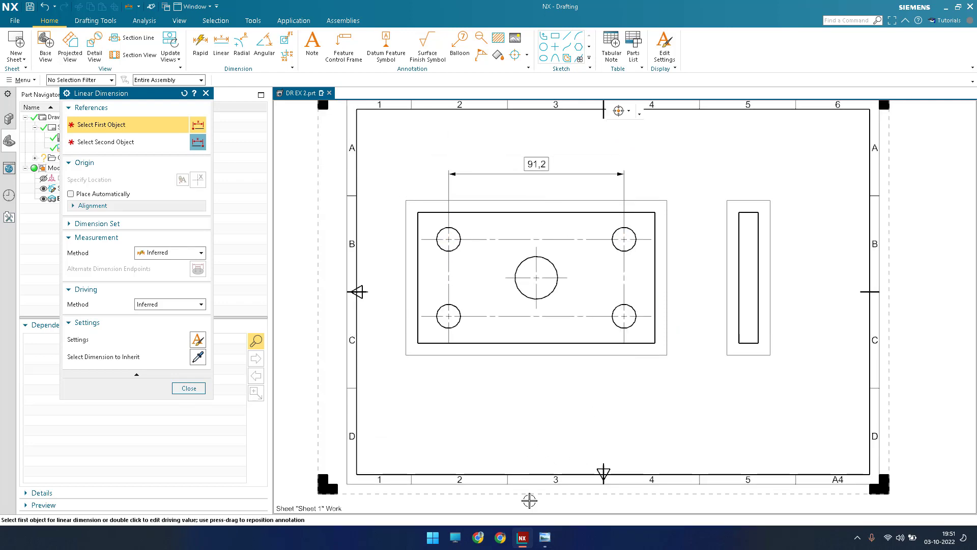
left_click(543, 546)
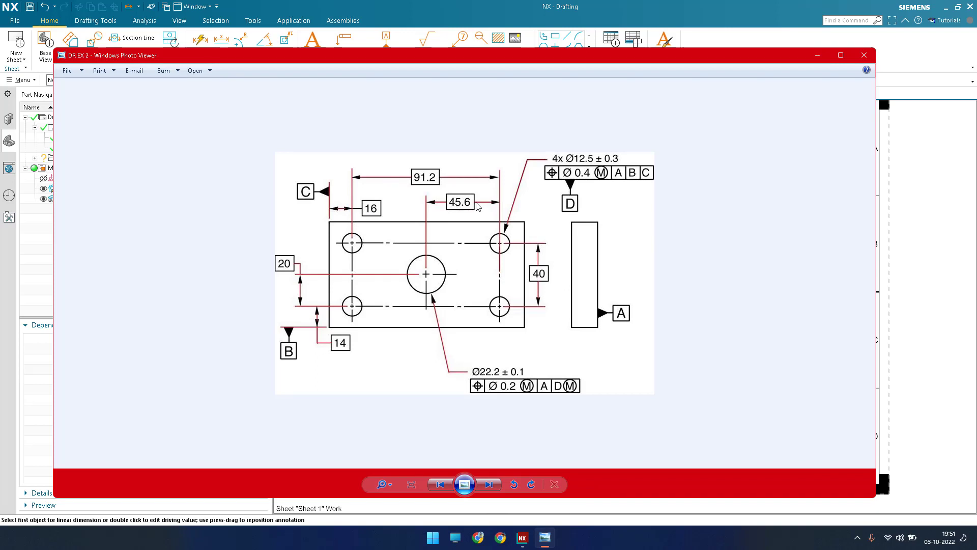
left_click(818, 56)
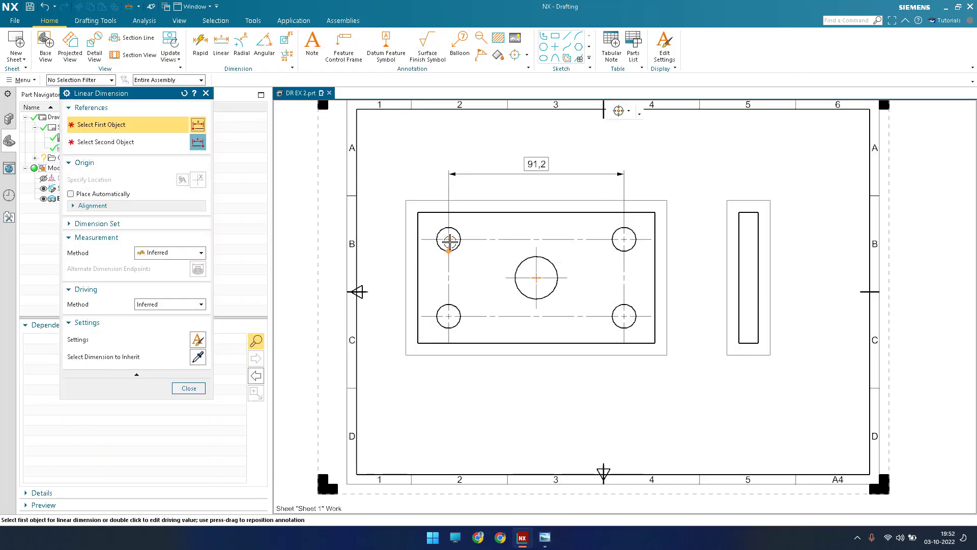
left_click(448, 241)
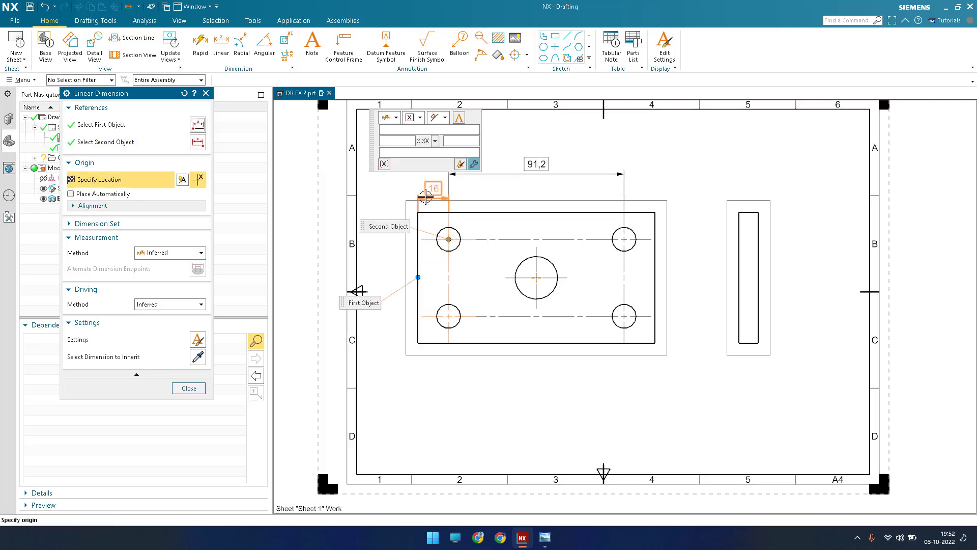
left_click(463, 193)
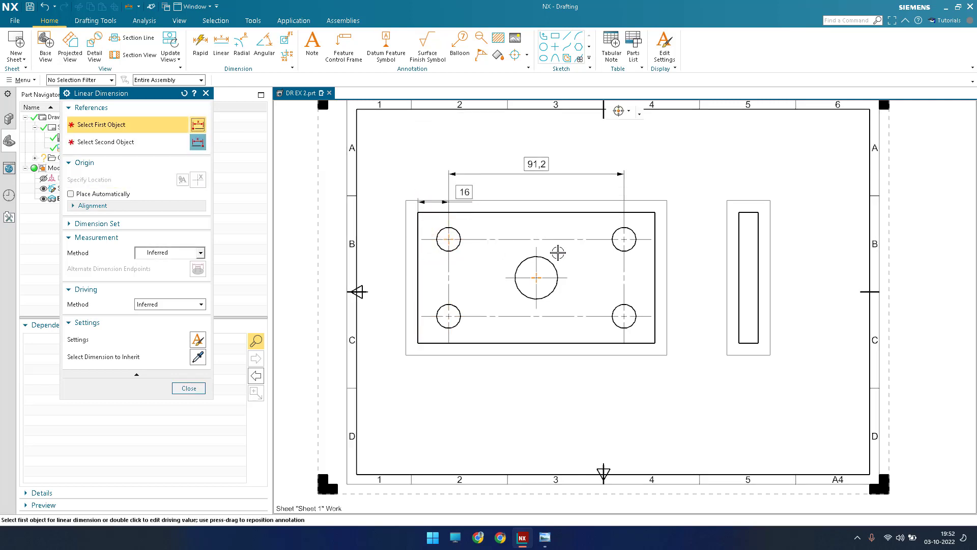
Add the 45,6 dimension from the central hole to the upper-right hole above the view
left_click(539, 278)
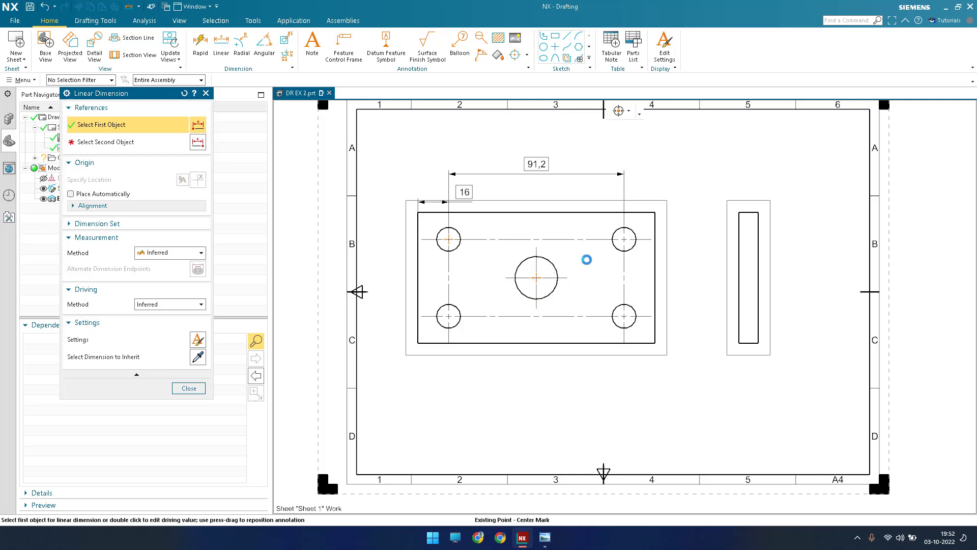
left_click(623, 239)
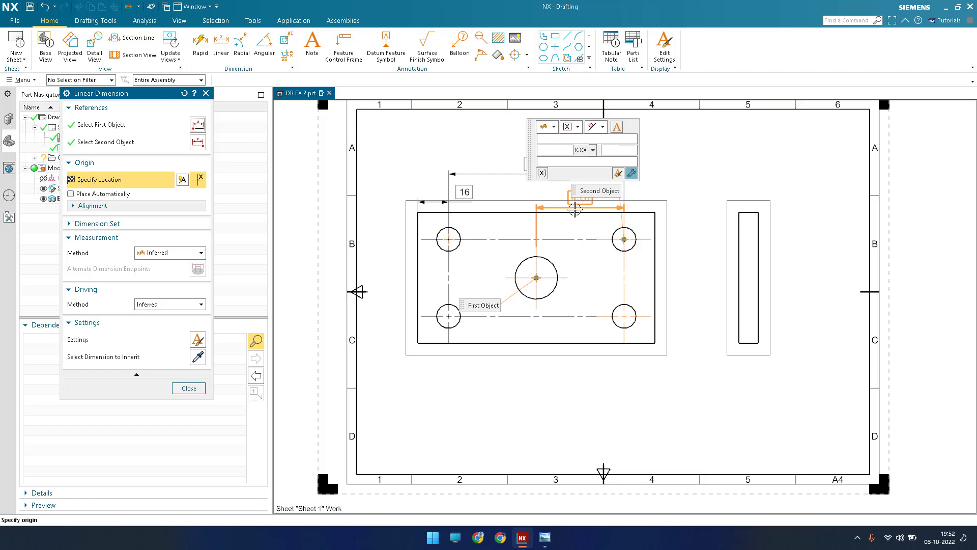
scroll(570, 206, "up", 3)
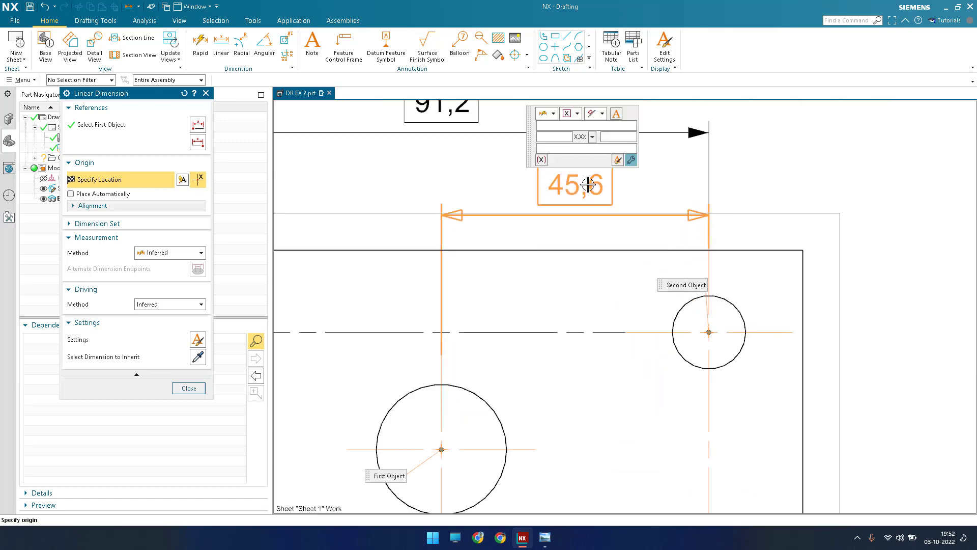
left_click(594, 182)
scroll(613, 219, "down", 3)
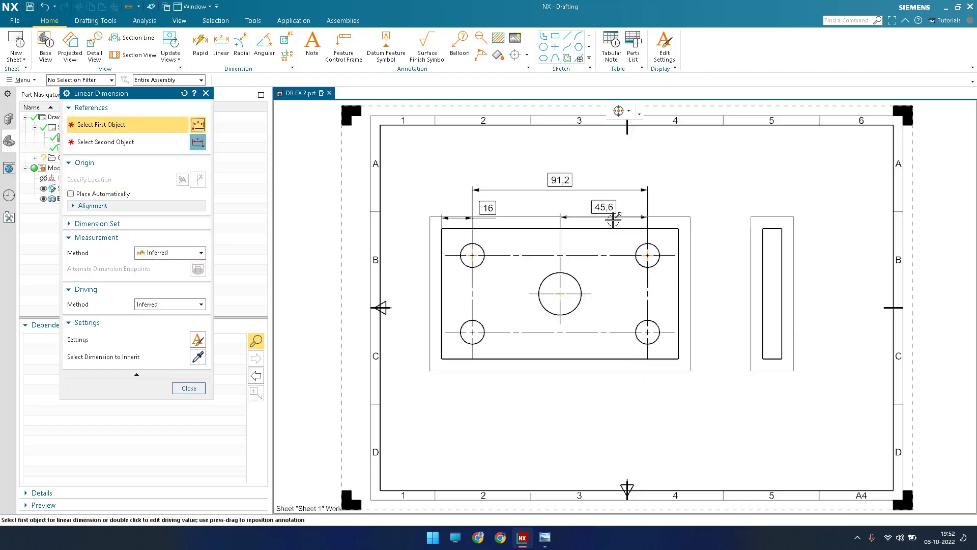
left_click(194, 388)
scroll(448, 214, "up", 3)
scroll(613, 258, "down", 3)
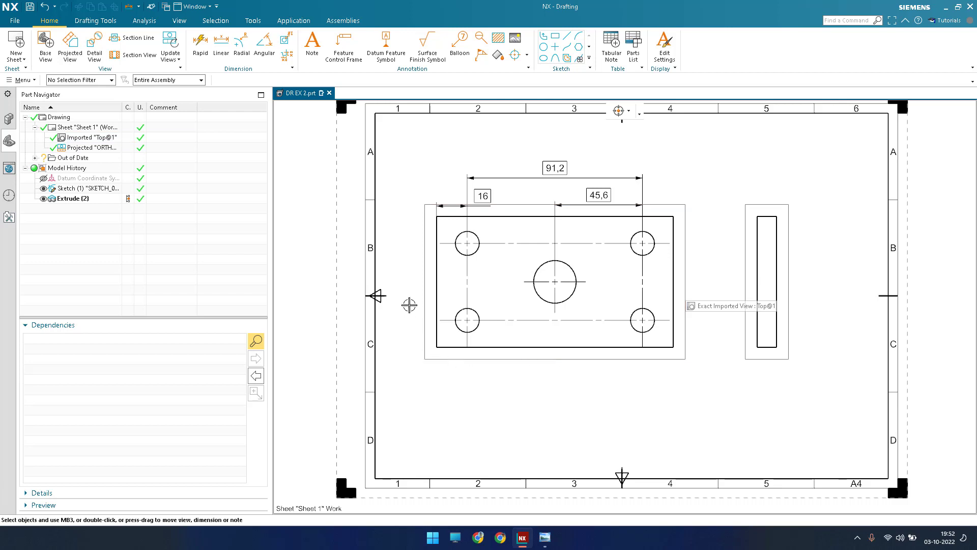
scroll(493, 221, "up", 2)
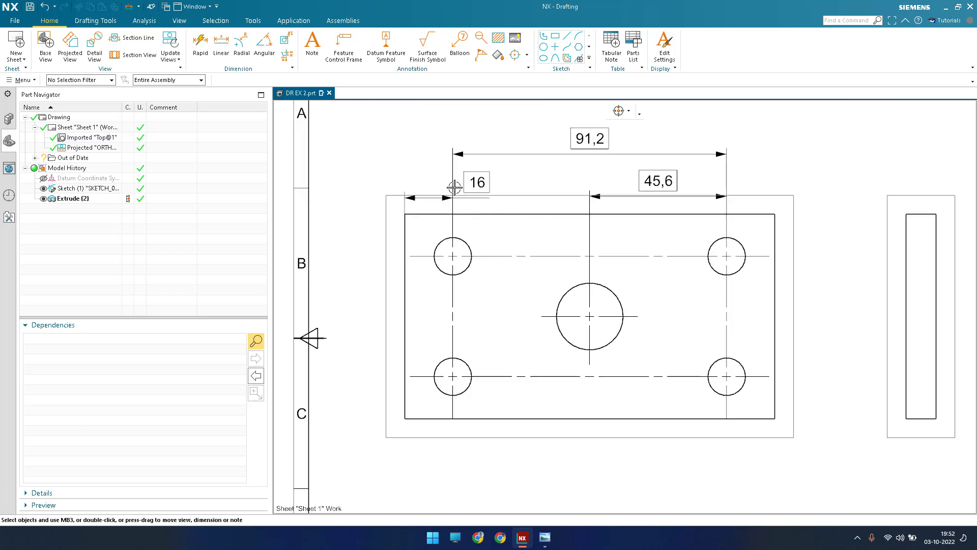
scroll(449, 184, "up", 4)
scroll(497, 210, "down", 3)
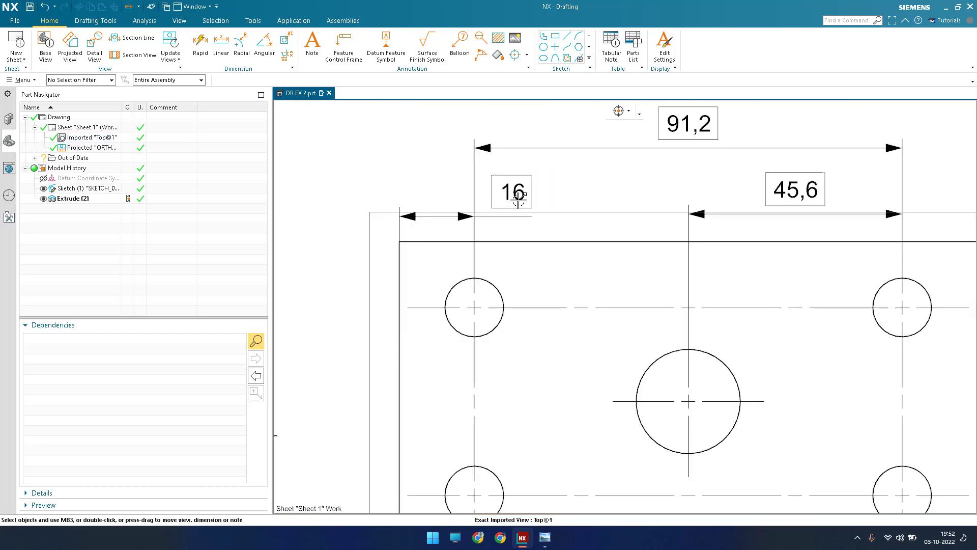
scroll(555, 200, "up", 3)
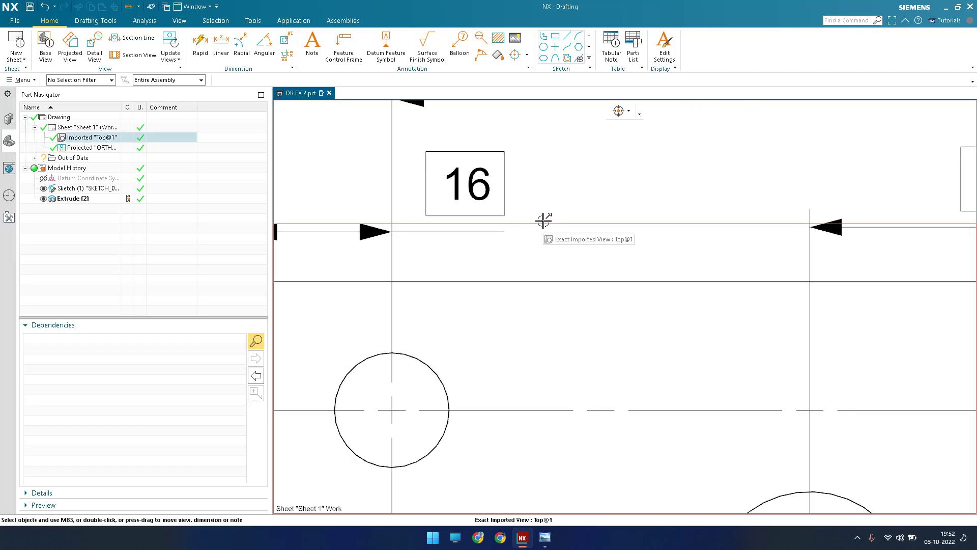
scroll(412, 173, "down", 3)
scroll(387, 196, "down", 1)
key("ctrl+f")
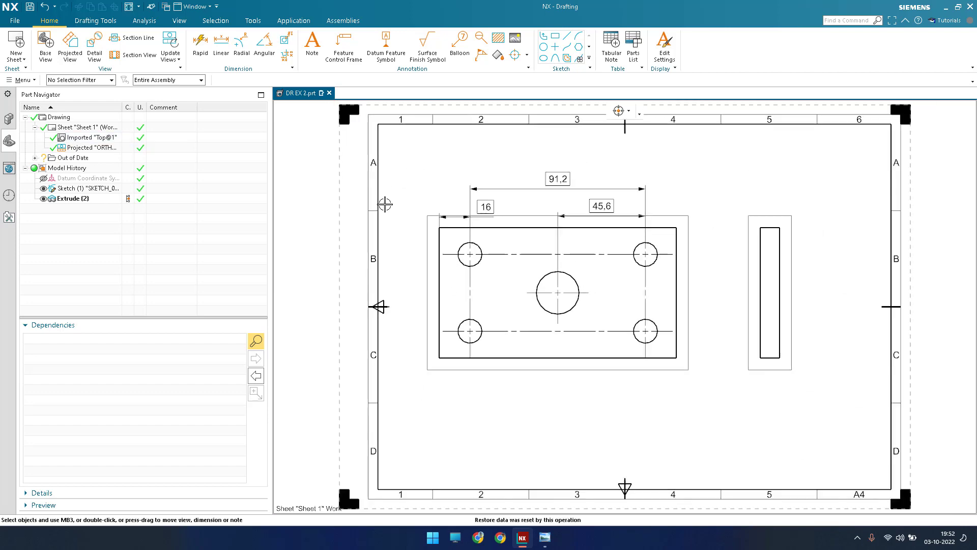
left_click(544, 537)
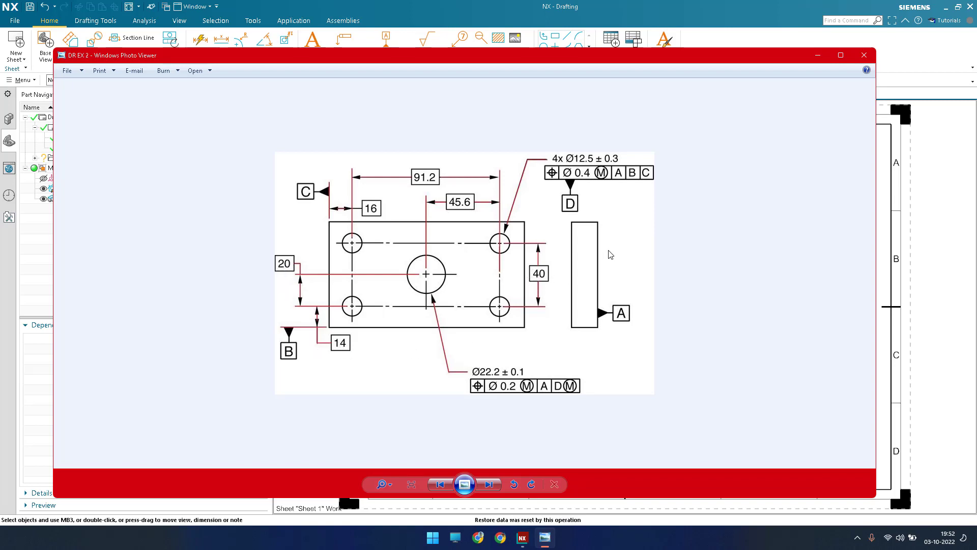
left_click(819, 56)
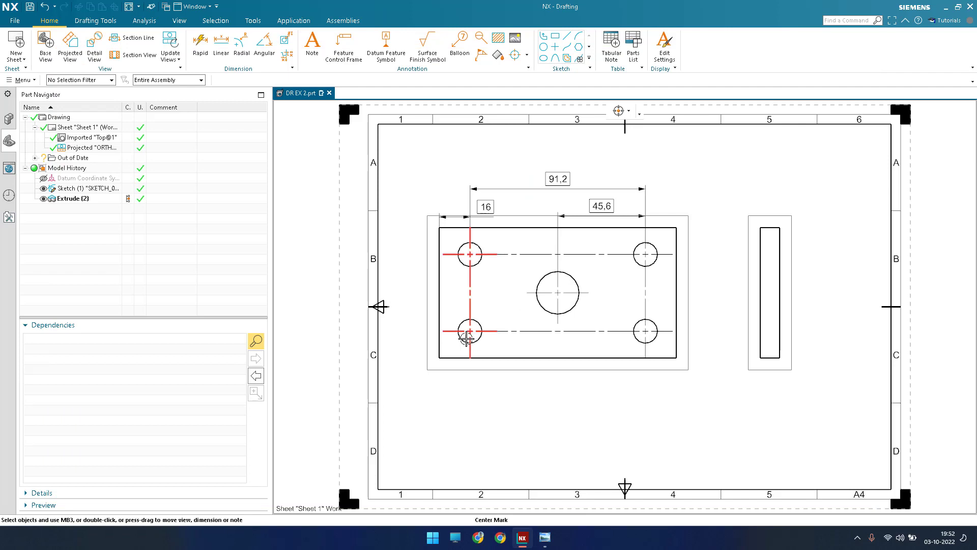
left_click(220, 46)
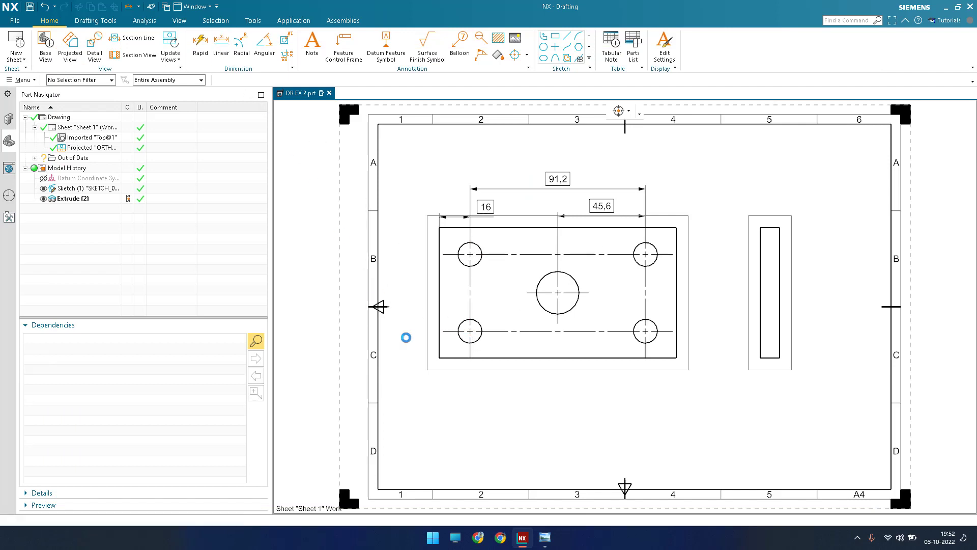
Dimension the lower-left hole centre to the plate's bottom-left corner as a boxed basic 14
scroll(417, 373, "up", 2)
left_click(499, 308)
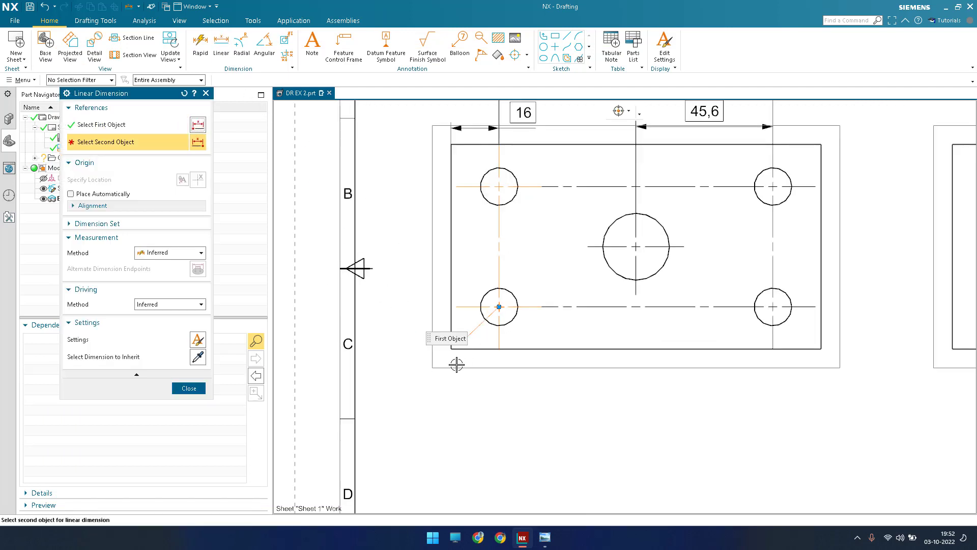
left_click(451, 349)
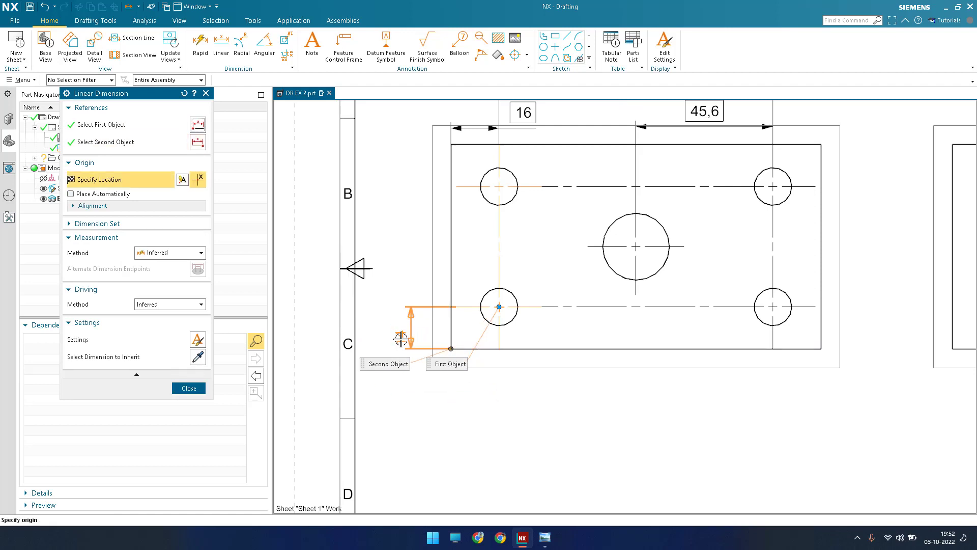
mouse_move(401, 328)
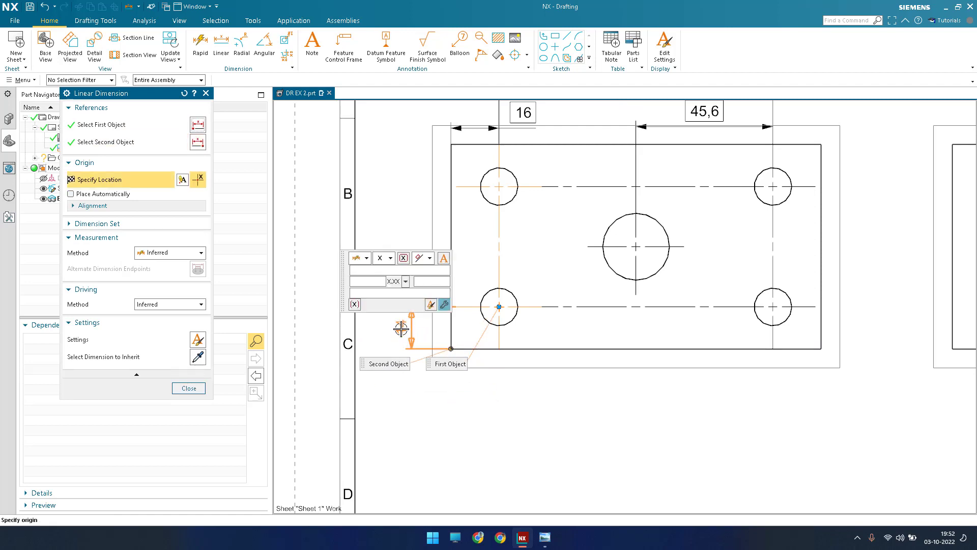
left_click(390, 258)
left_click(385, 375)
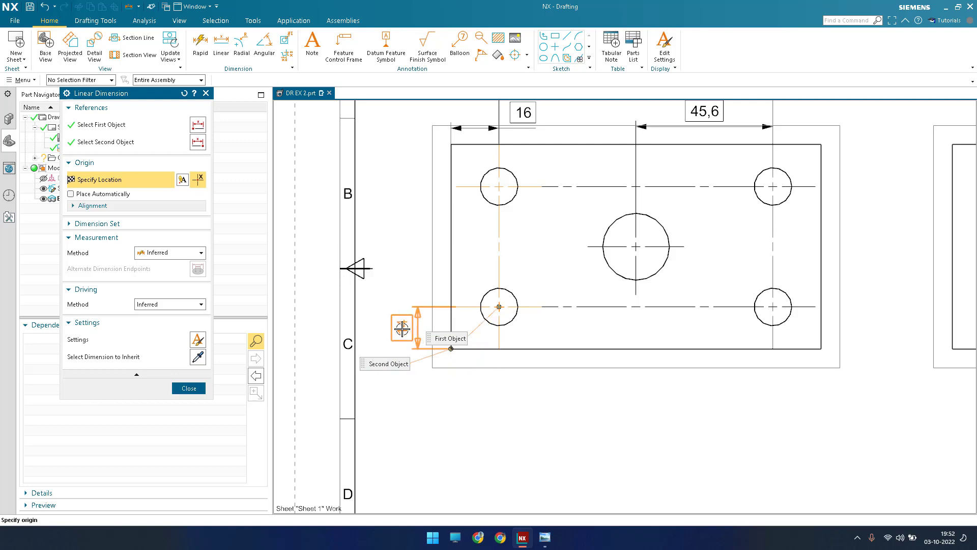
left_click(402, 328)
Drag the 14 dimension text down below the plate
middle_click(400, 385)
left_click_drag(402, 328, 458, 376)
scroll(558, 373, "down", 2)
scroll(441, 386, "up", 2)
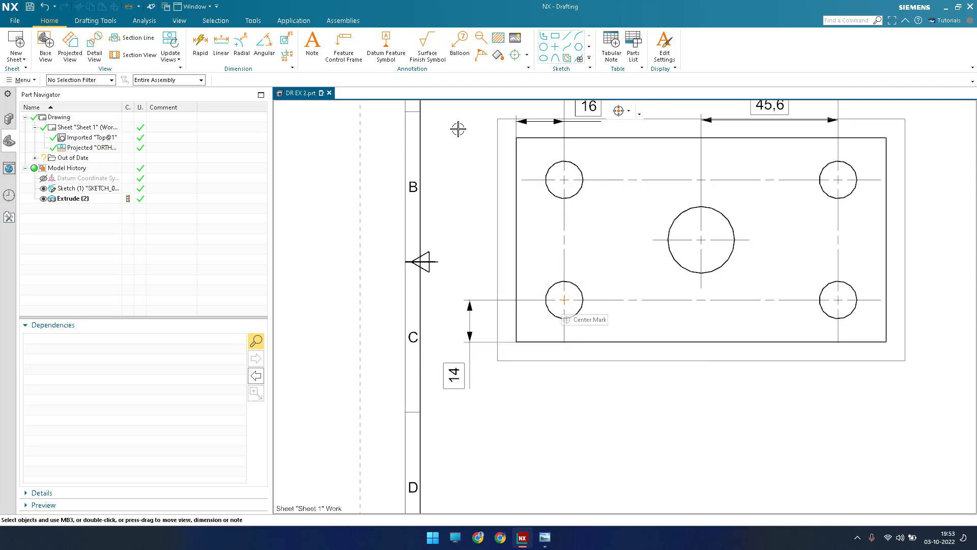
left_click(221, 43)
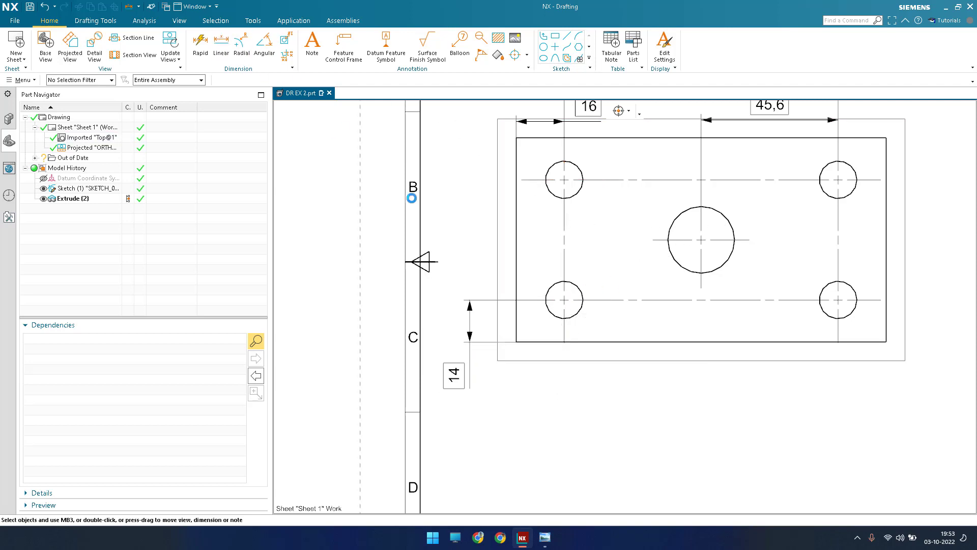
Add a boxed basic vertical 20 dimension between the lower-left and central hole centres, left of the view
left_click(567, 301)
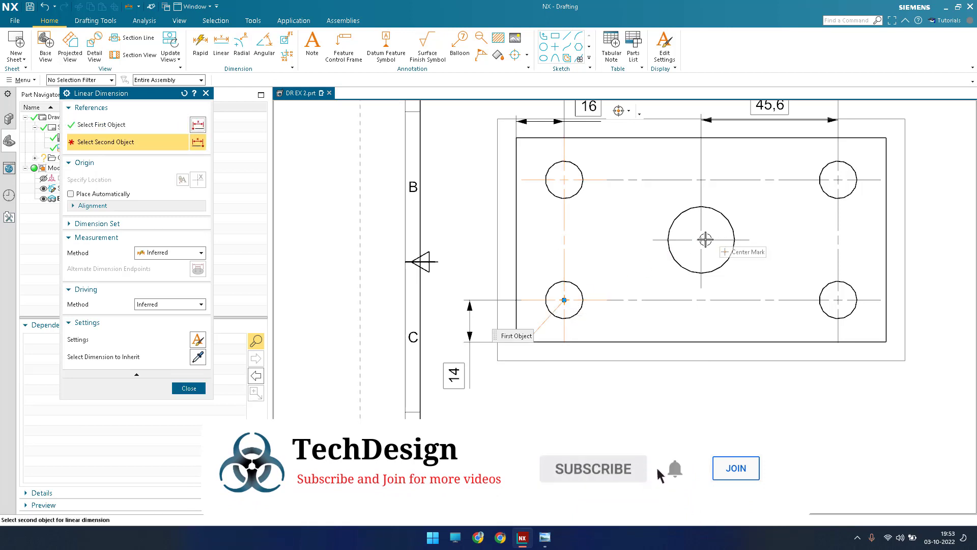
left_click(702, 240)
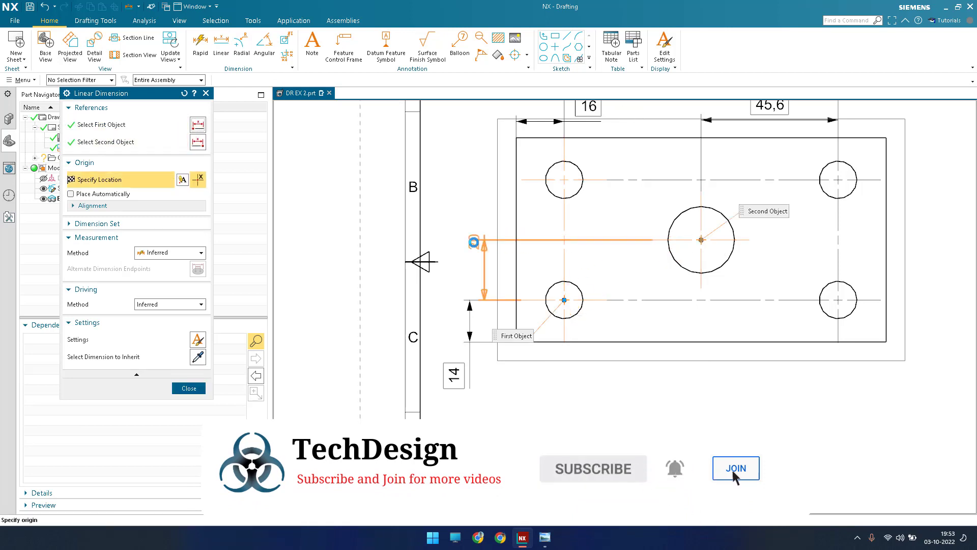
mouse_move(461, 274)
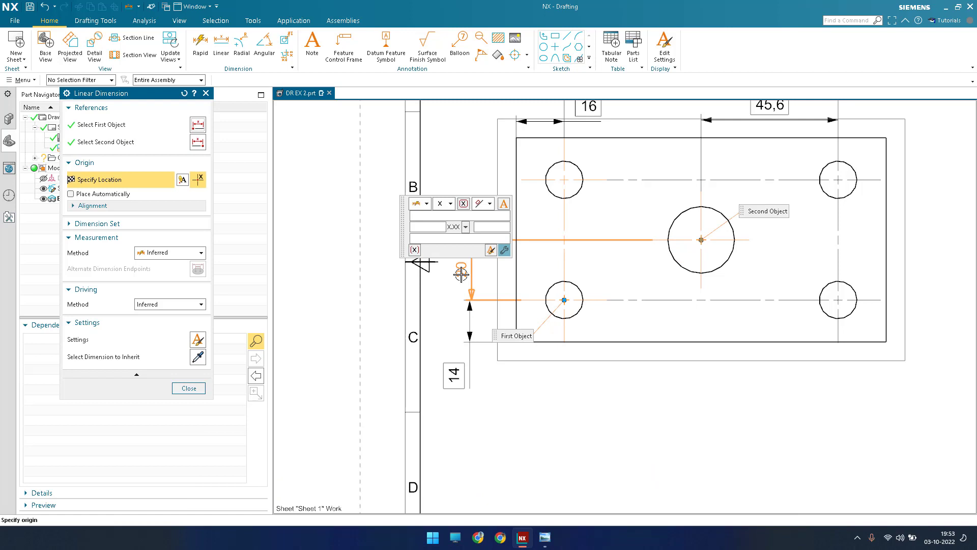
left_click(451, 205)
left_click(440, 317)
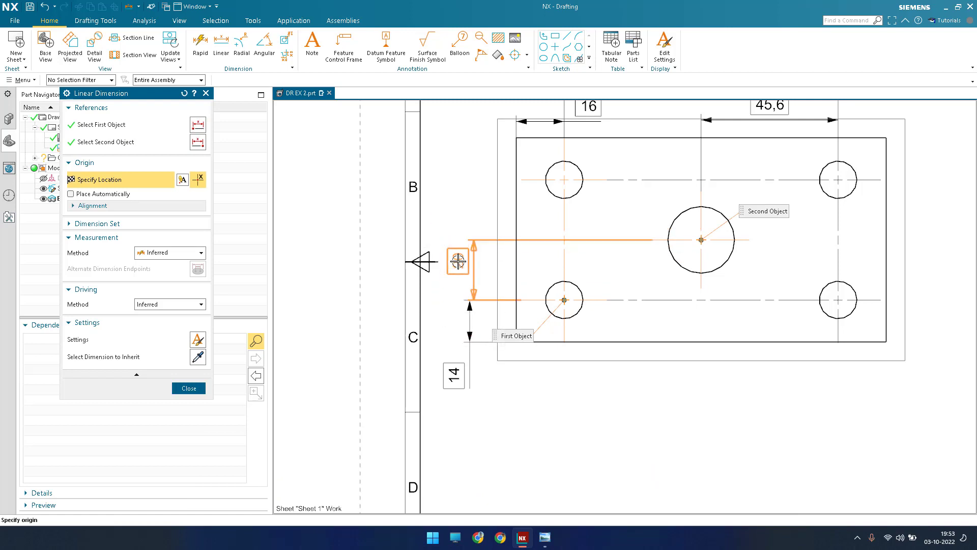
left_click(458, 258)
key("Escape")
mouse_move(458, 261)
left_mouse_down()
mouse_move(454, 371)
mouse_move(450, 262)
left_mouse_up()
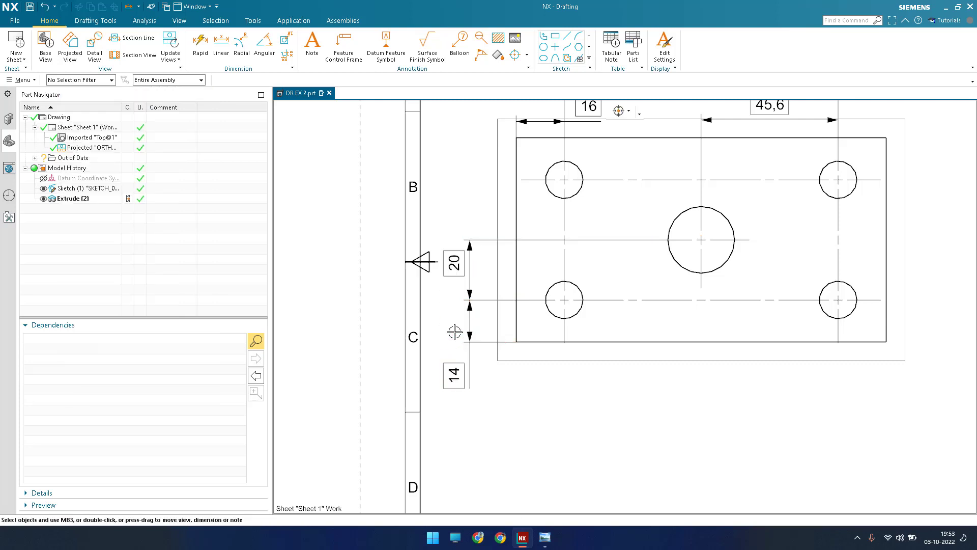
scroll(455, 332, "up", 2)
scroll(455, 332, "up", 1)
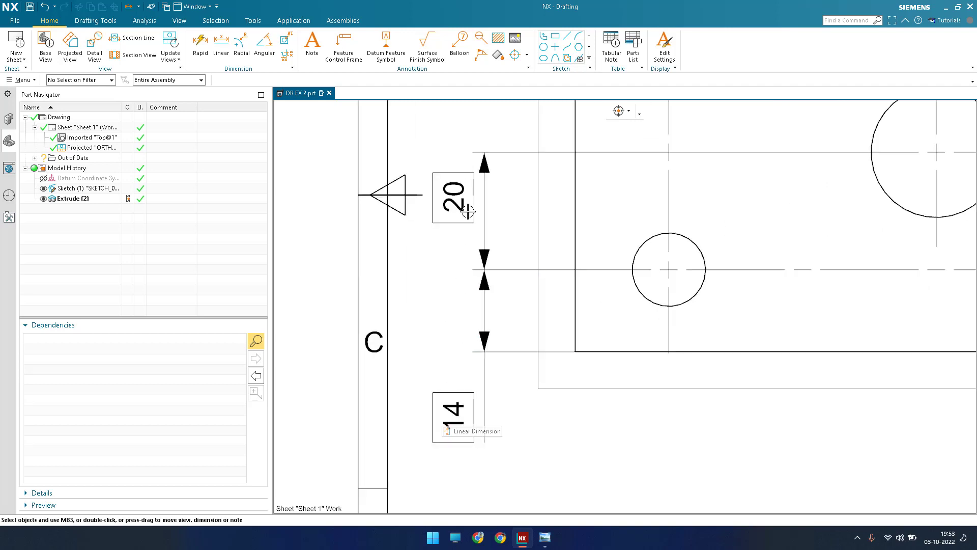
Line the 14 dimension up under the 20 dimension and inspect the plate's lower edge
left_click_drag(442, 416, 484, 416)
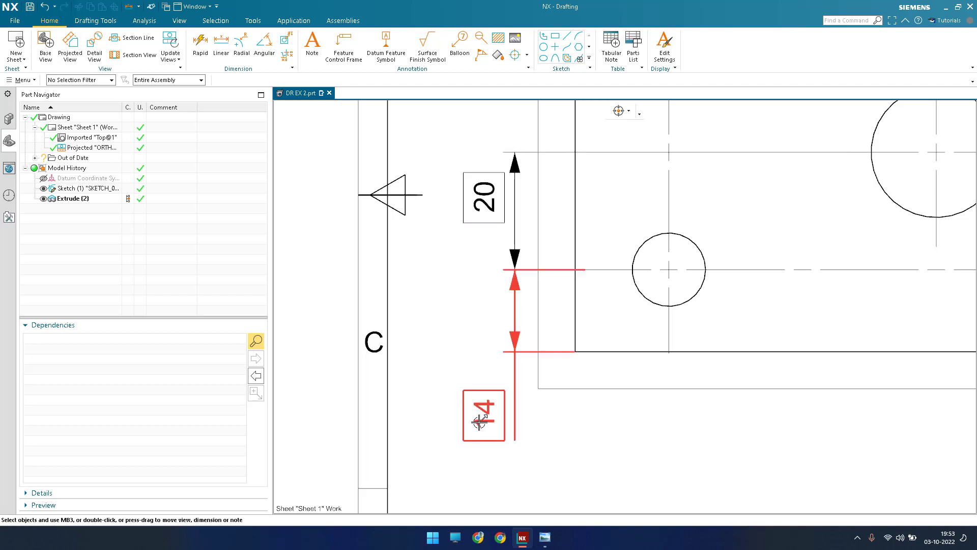
left_click_drag(484, 415, 459, 430)
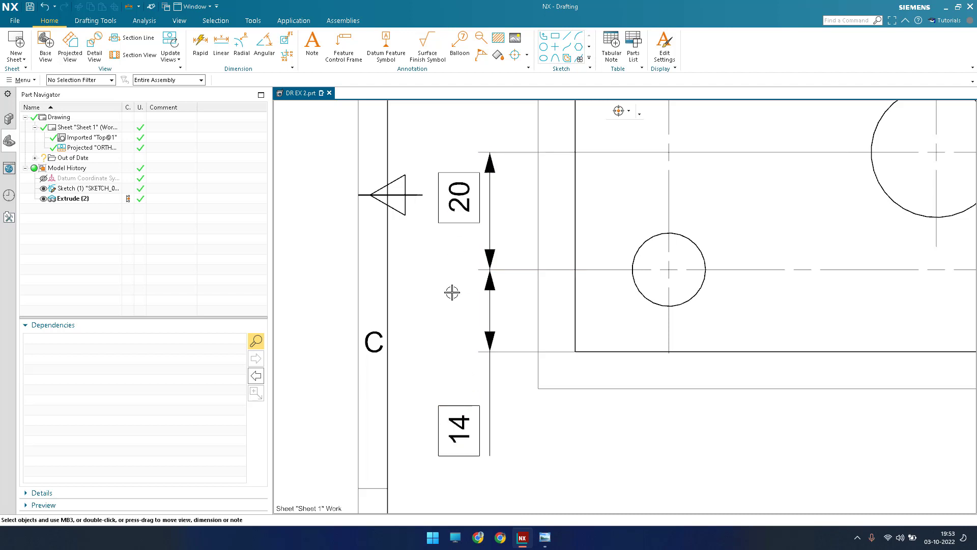
scroll(453, 291, "up", 3)
middle_click_drag(458, 318, 438, 293, "shift")
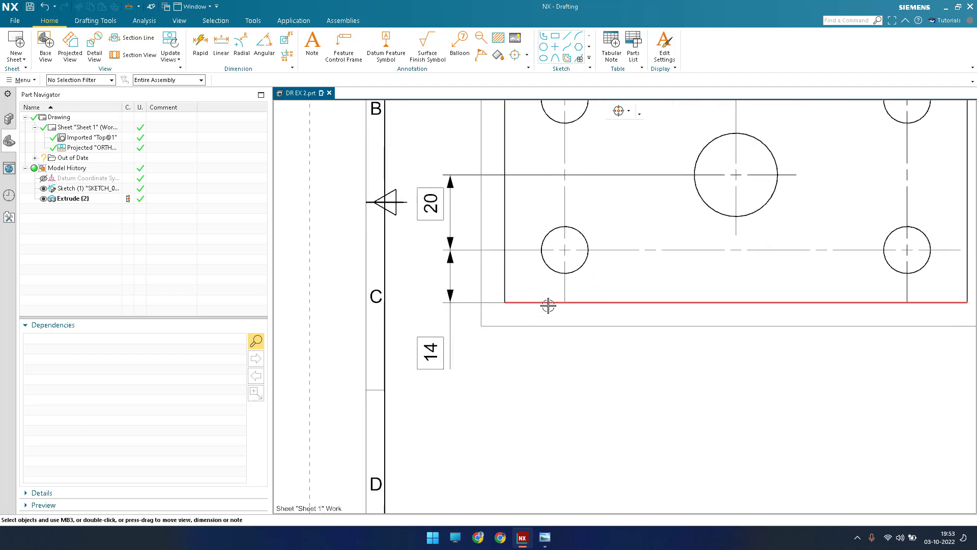
scroll(474, 366, "up", 2)
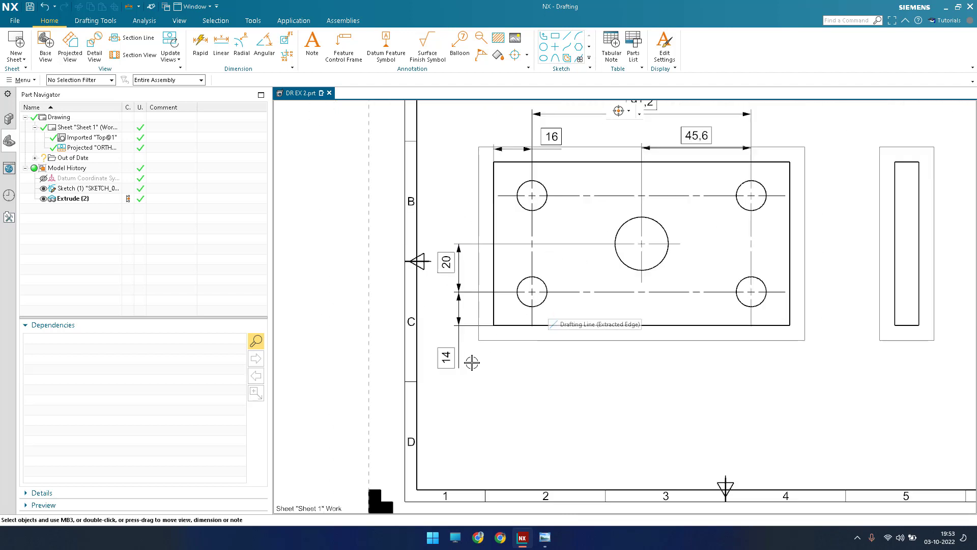
scroll(589, 368, "up", 1)
scroll(589, 368, "down", 4)
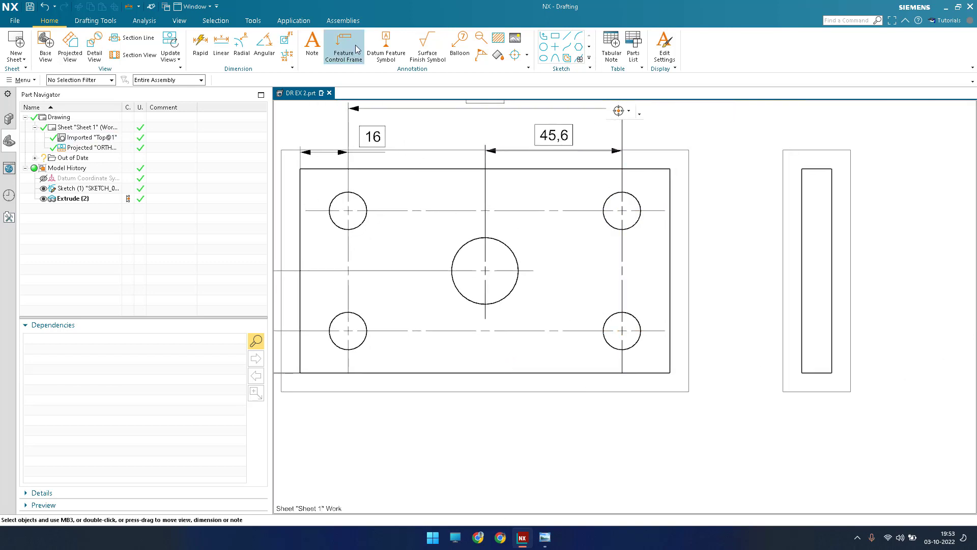
Dimension the two right-hand hole centres as a boxed basic 40 right of the plate
left_click(220, 49)
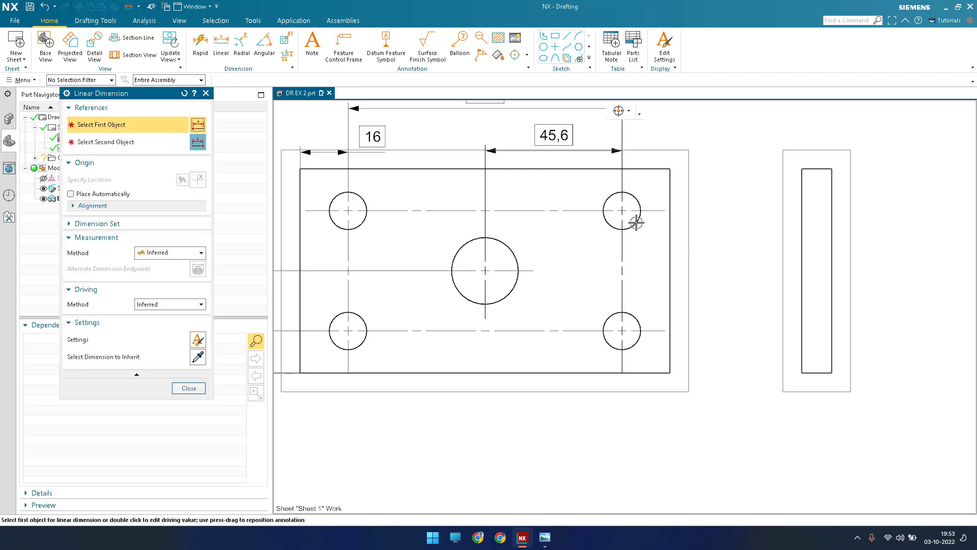
left_click(622, 210)
left_click(622, 331)
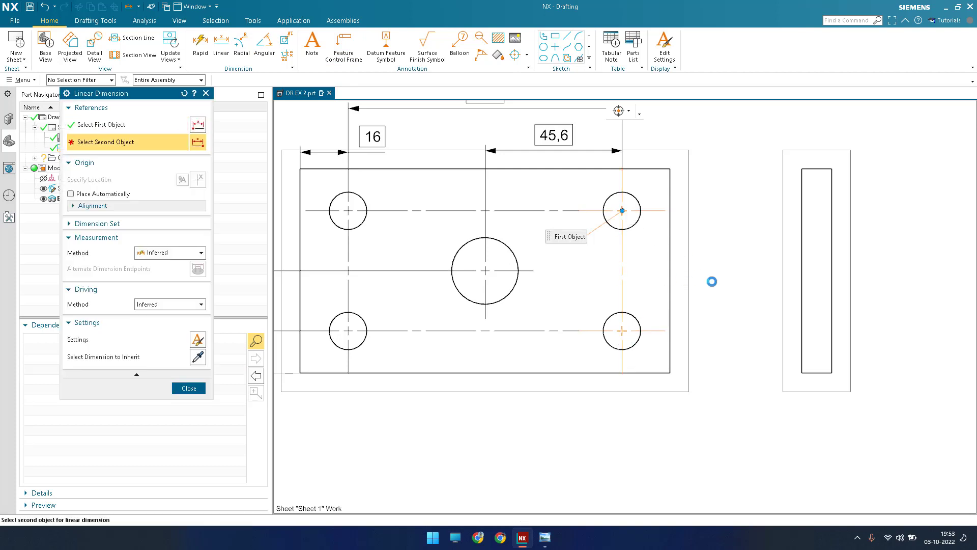
left_click(695, 240)
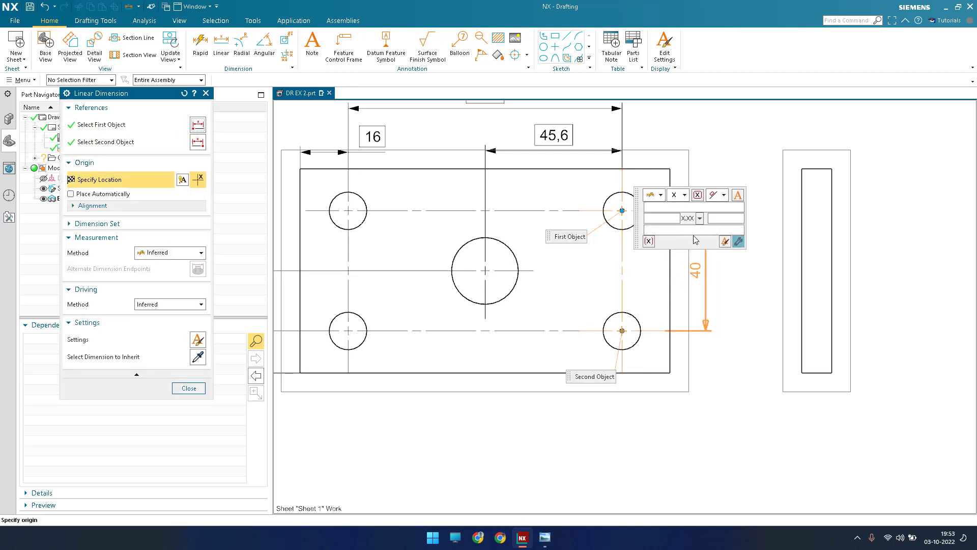
left_click(682, 195)
left_click(684, 309)
left_click(704, 274)
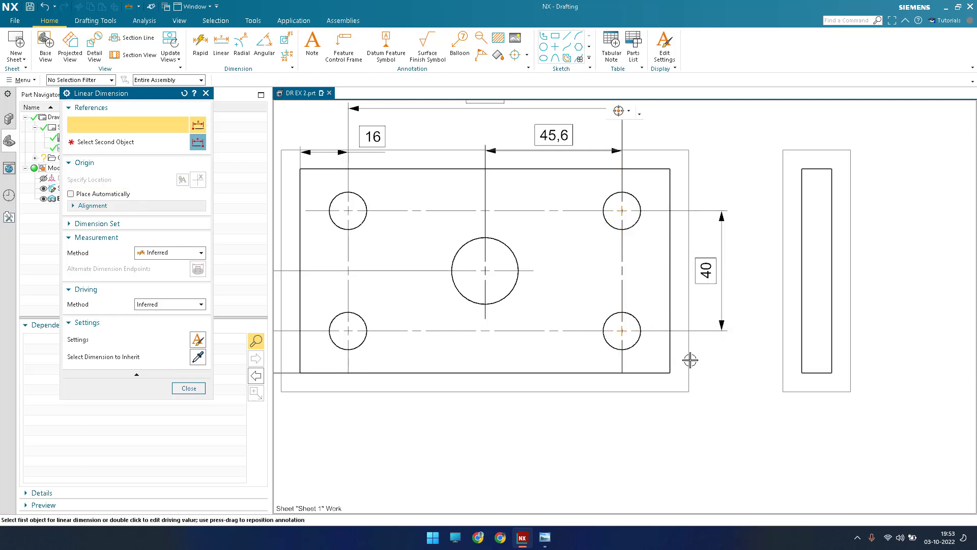
key("Escape")
Fit the sheet to the window and compare the drawing against the reference image
key("ctrl+f")
middle_click_drag(713, 419, 737, 402, "shift")
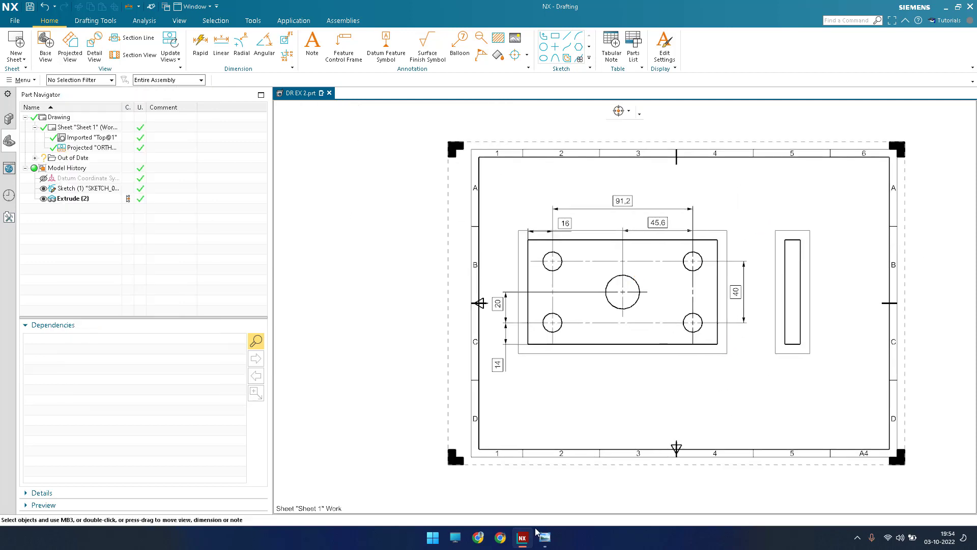
left_click(544, 537)
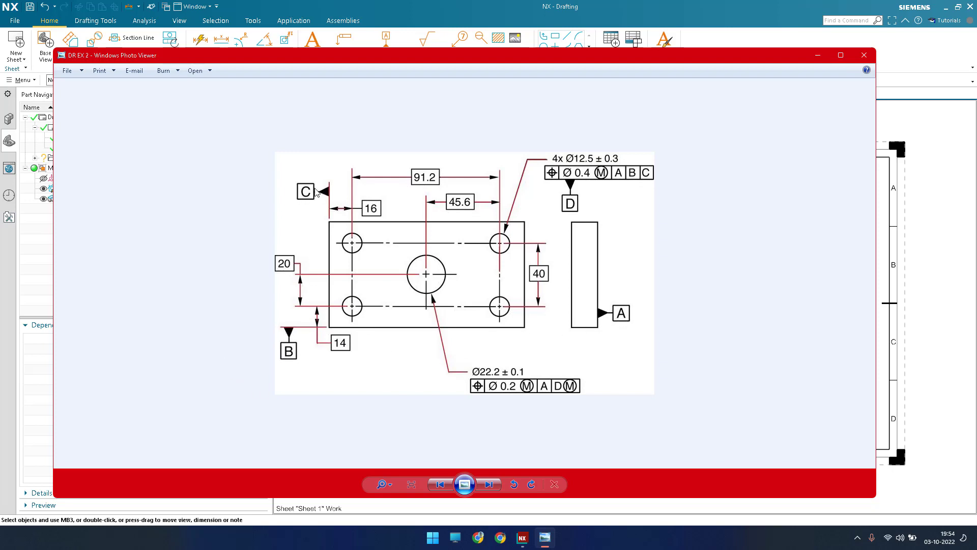
left_click(818, 55)
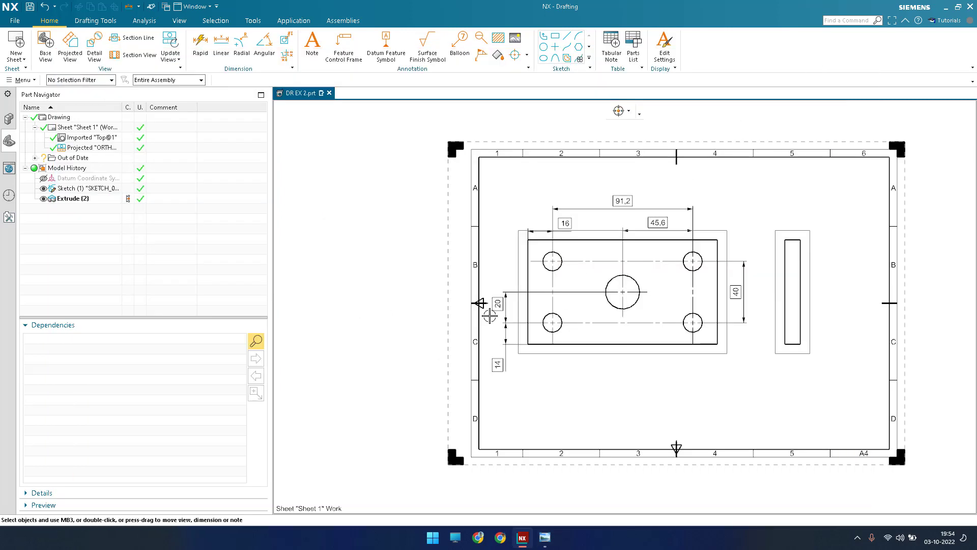
middle_click_drag(514, 305, 445, 274)
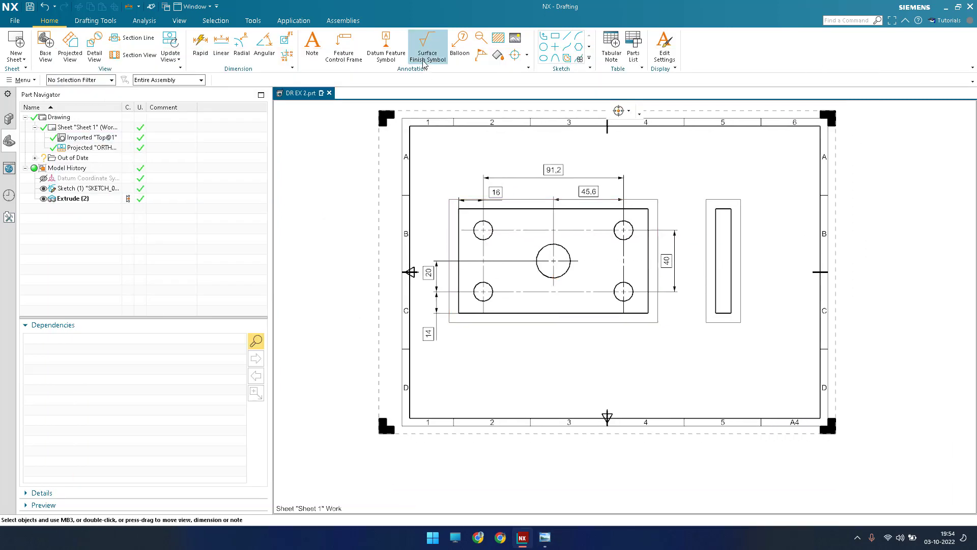
Attach datum feature symbol A to the side view's right edge
left_click(383, 60)
scroll(774, 306, "up", 5)
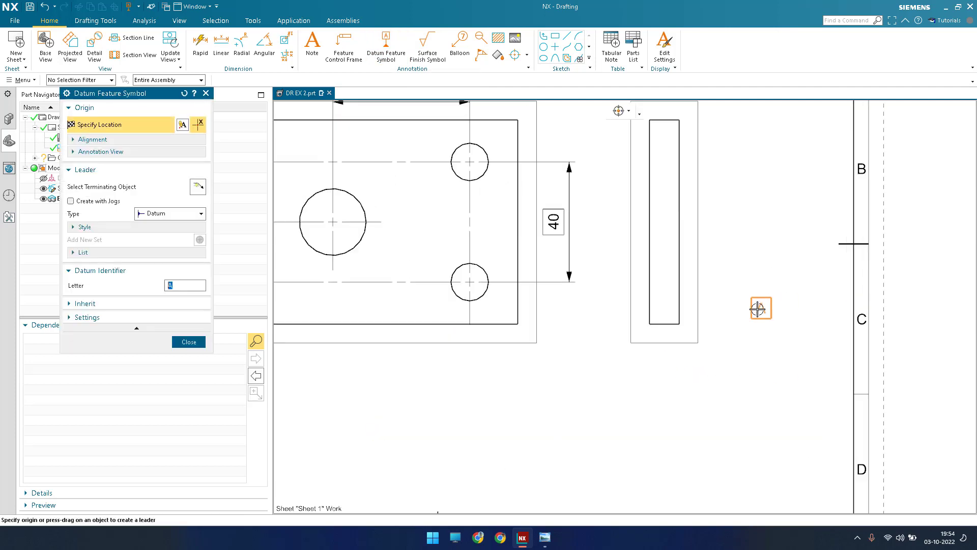
left_click(176, 186)
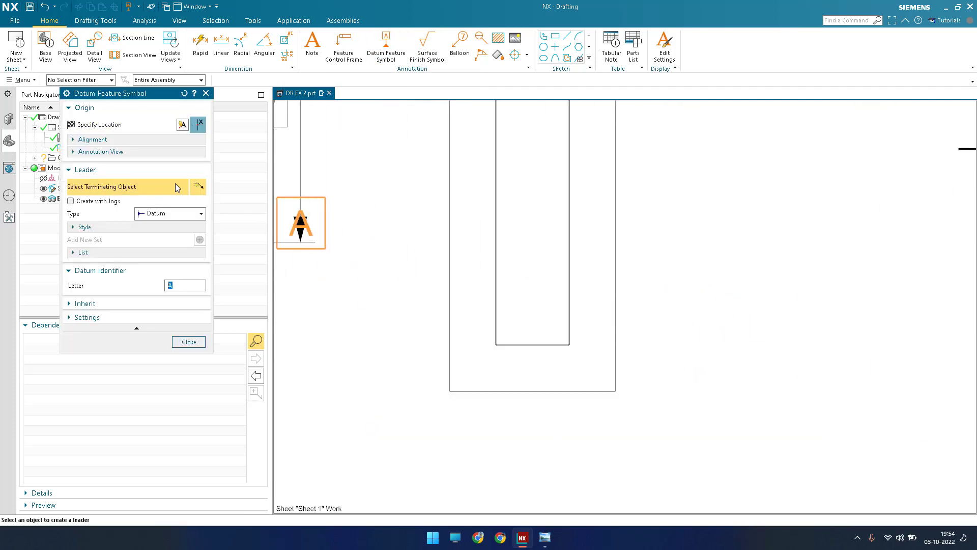
left_click(575, 291)
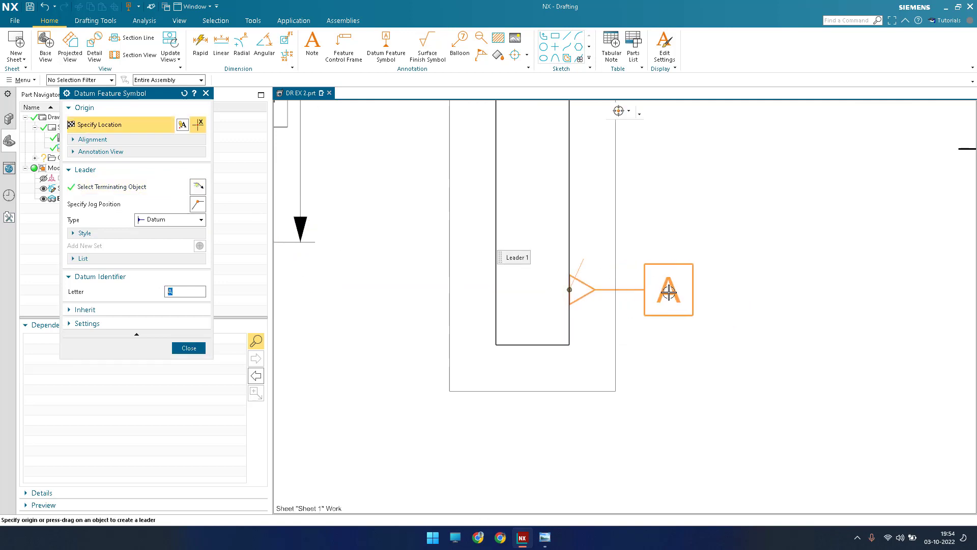
left_click(669, 292)
scroll(695, 373, "down", 5)
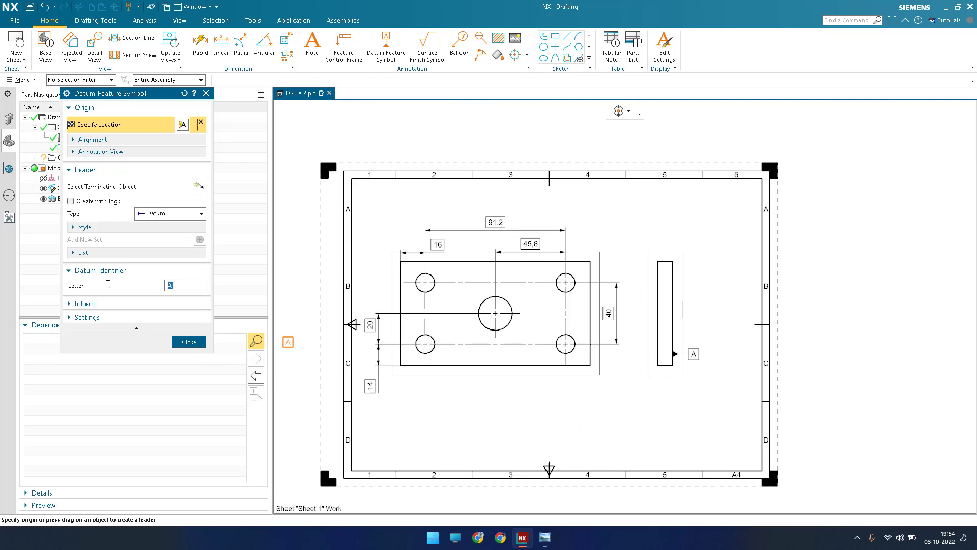
Attach datum symbol B to the plate's bottom edge and reposition it below the plate
left_click(151, 195)
scroll(364, 388, "up", 3)
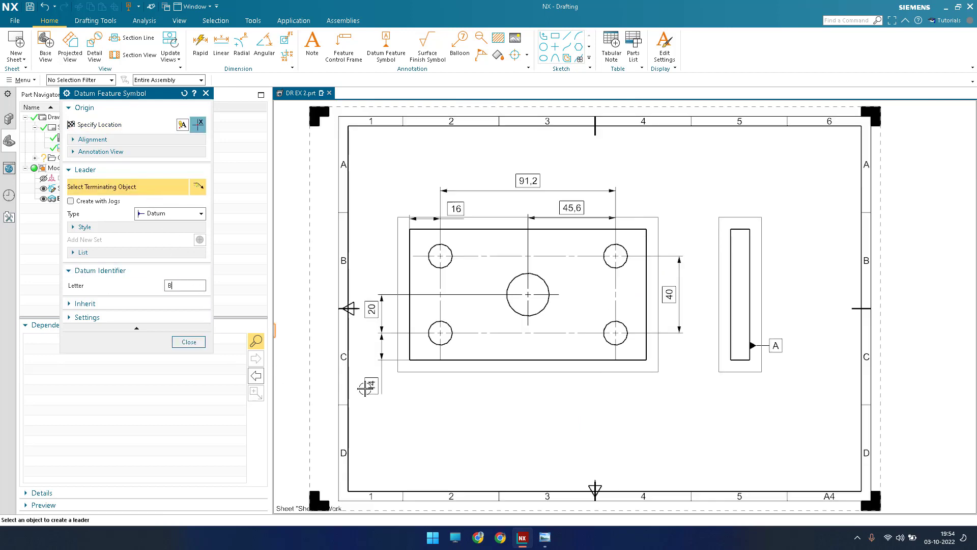
left_click(434, 353)
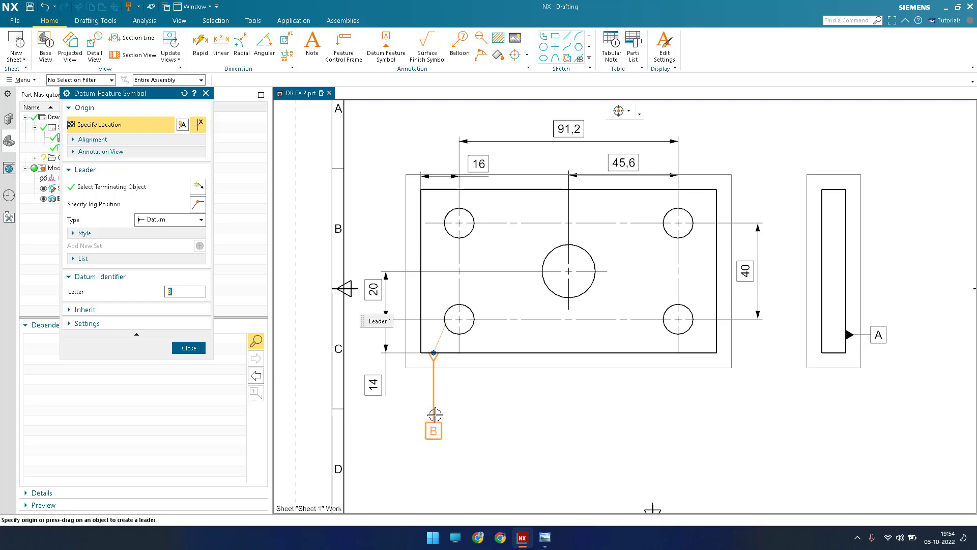
scroll(427, 414, "up", 1)
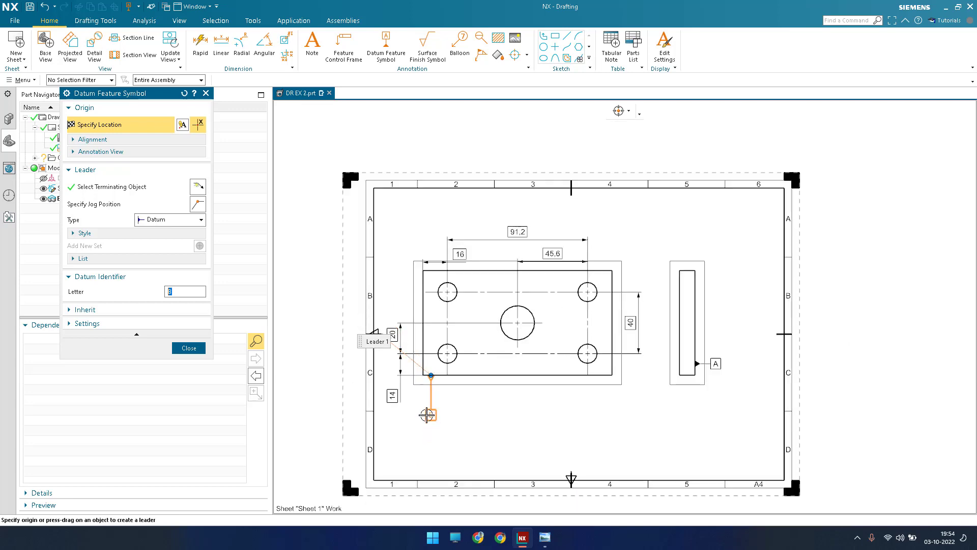
scroll(425, 402, "down", 3)
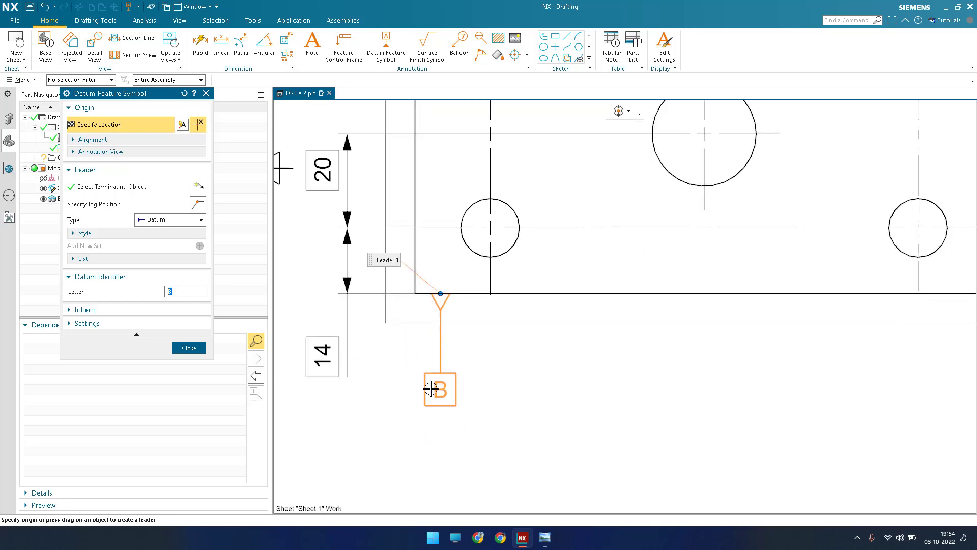
left_click(438, 391)
left_click(189, 342)
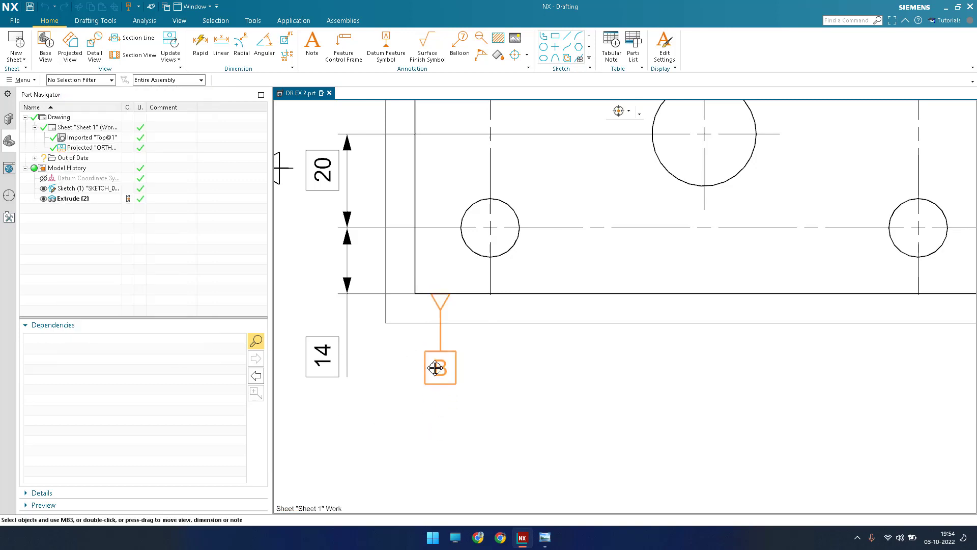
mouse_move(440, 374)
left_mouse_down()
mouse_move(388, 373)
mouse_move(432, 375)
left_mouse_up()
key("ctrl+f")
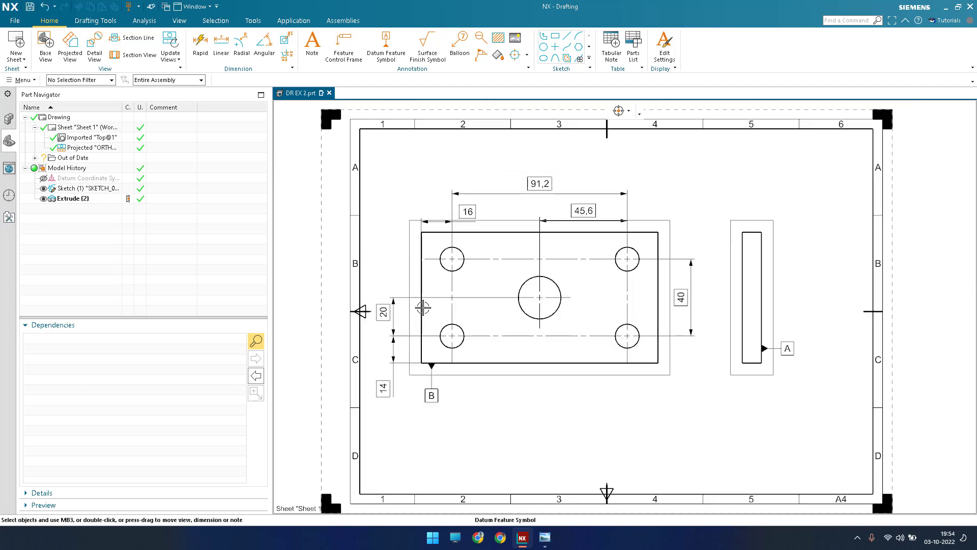
Attach datum feature symbol C to the left edge of the plate
scroll(423, 214, "up", 1)
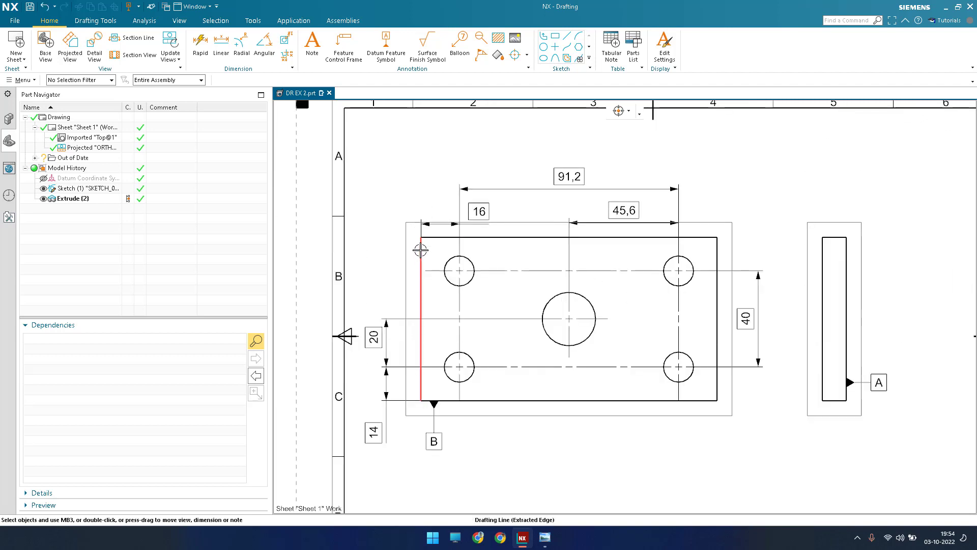
left_click(386, 50)
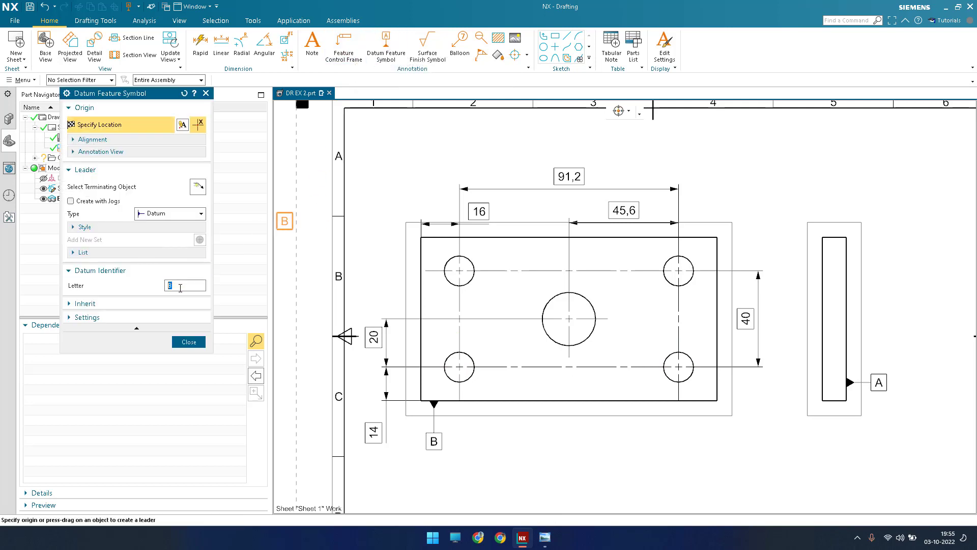
left_click(158, 191)
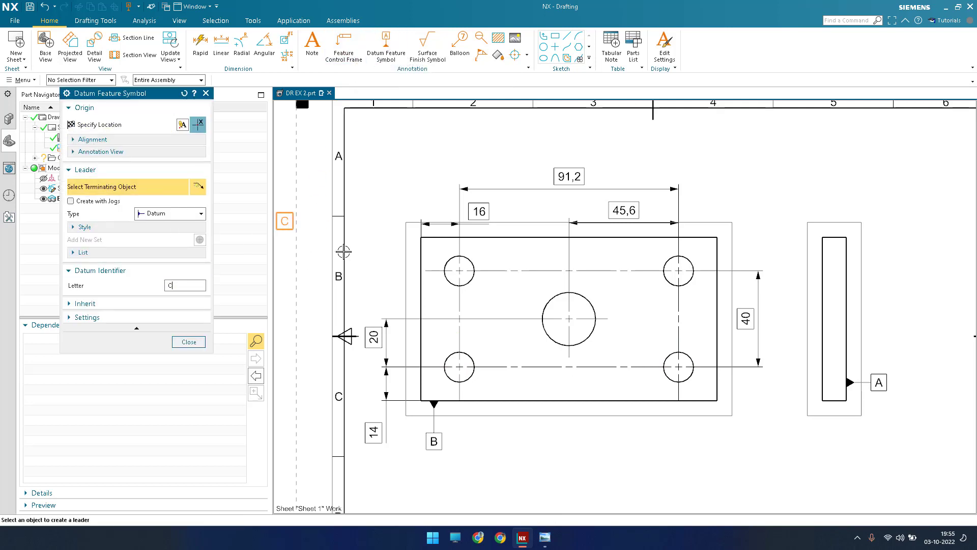
scroll(396, 222, "up", 2)
left_click(445, 289)
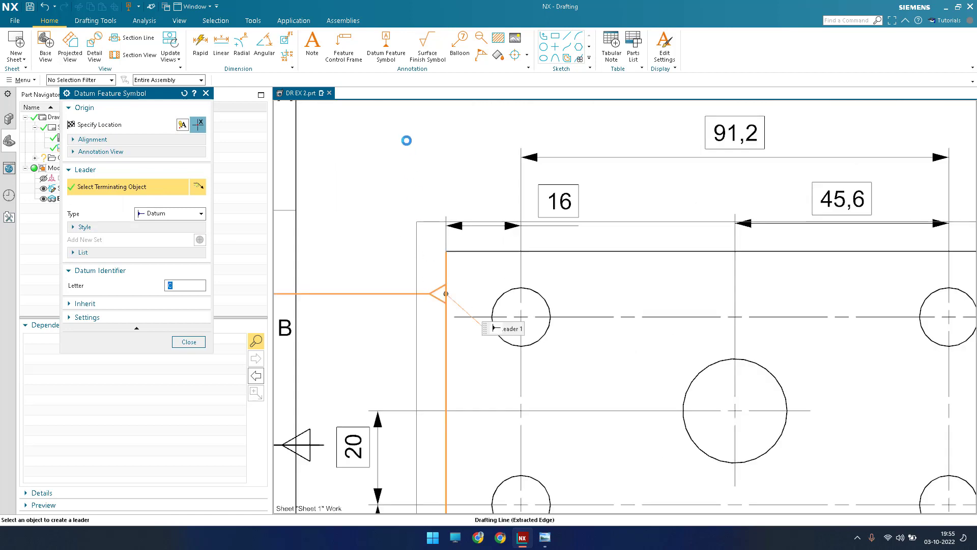
left_click(390, 278)
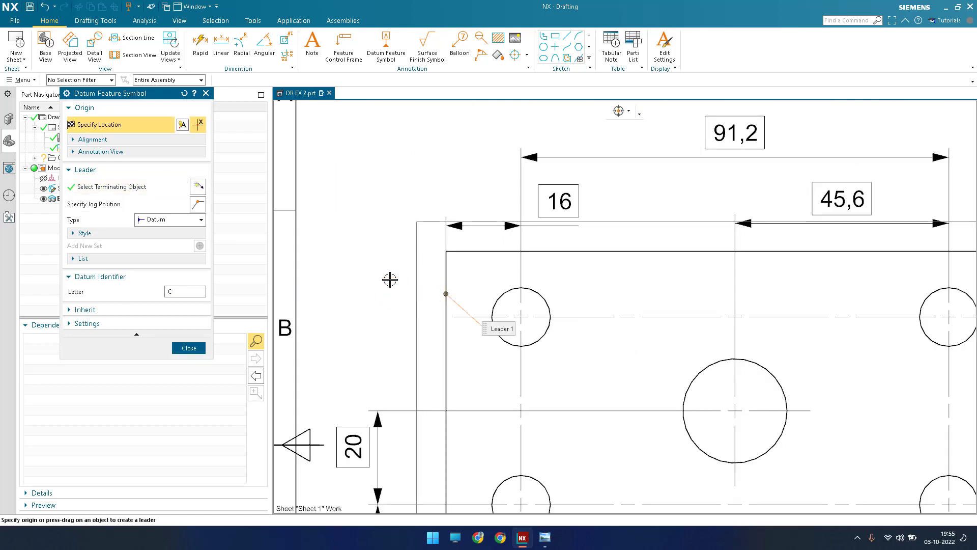
middle_click(392, 286)
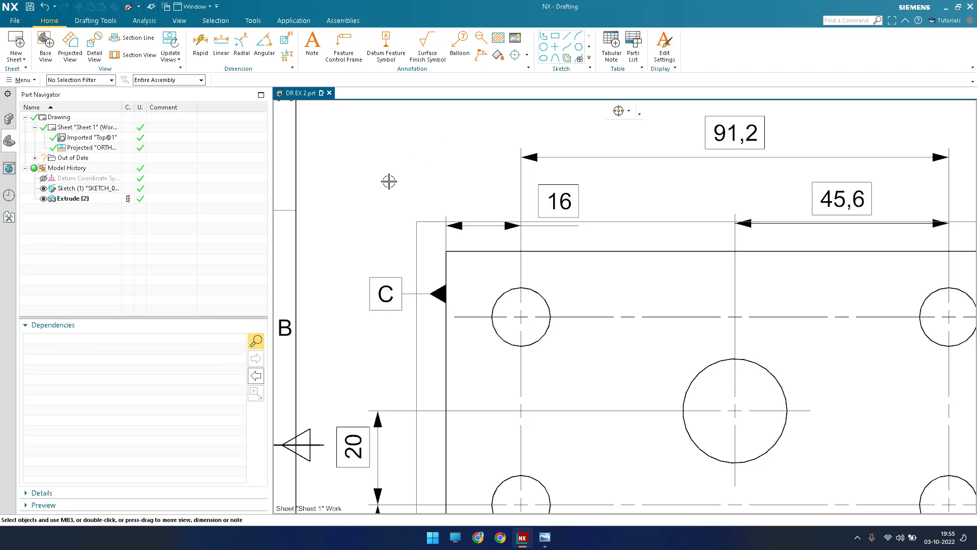
Fit and recentre the A4 sheet, then open reference drawing DR EX 2 in Photo Viewer
key("ctrl+f")
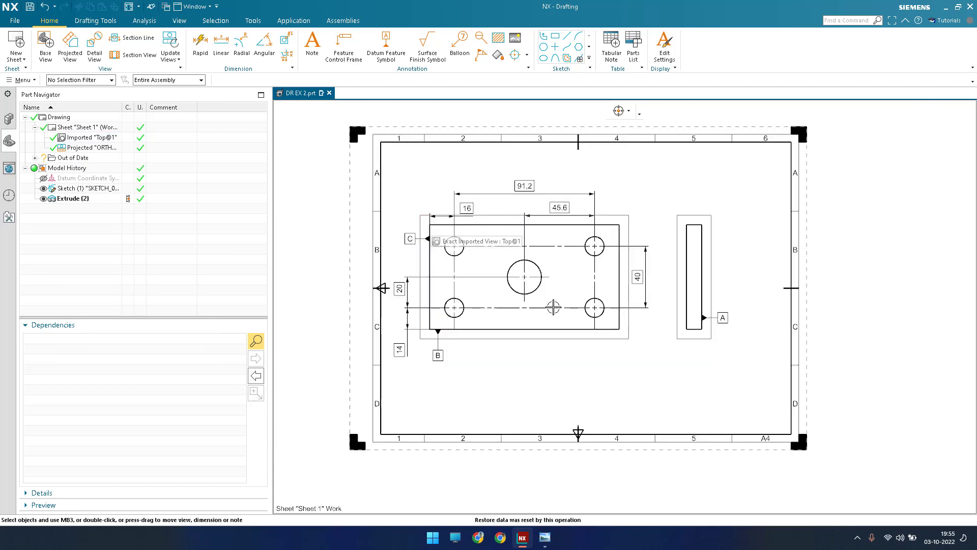
middle_click_drag(518, 320, 478, 296)
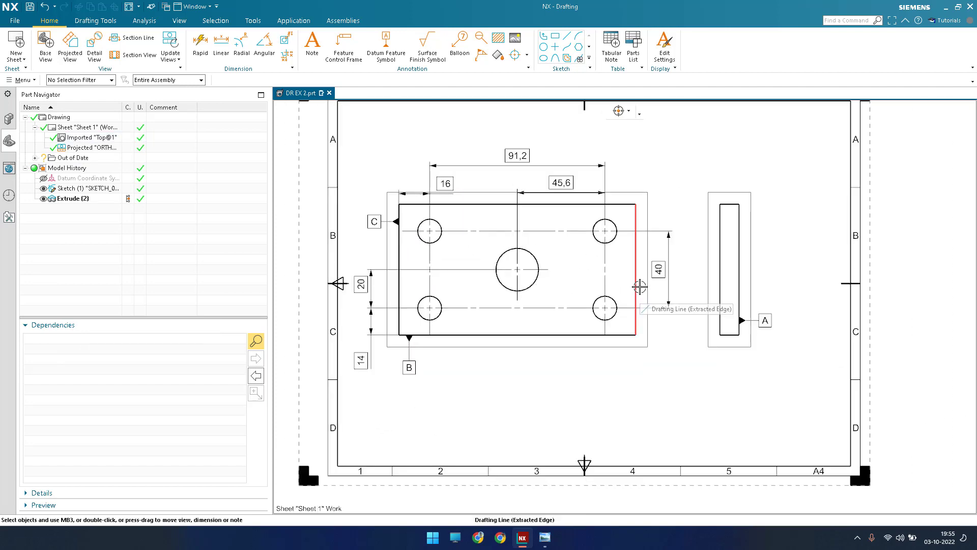
left_click(545, 537)
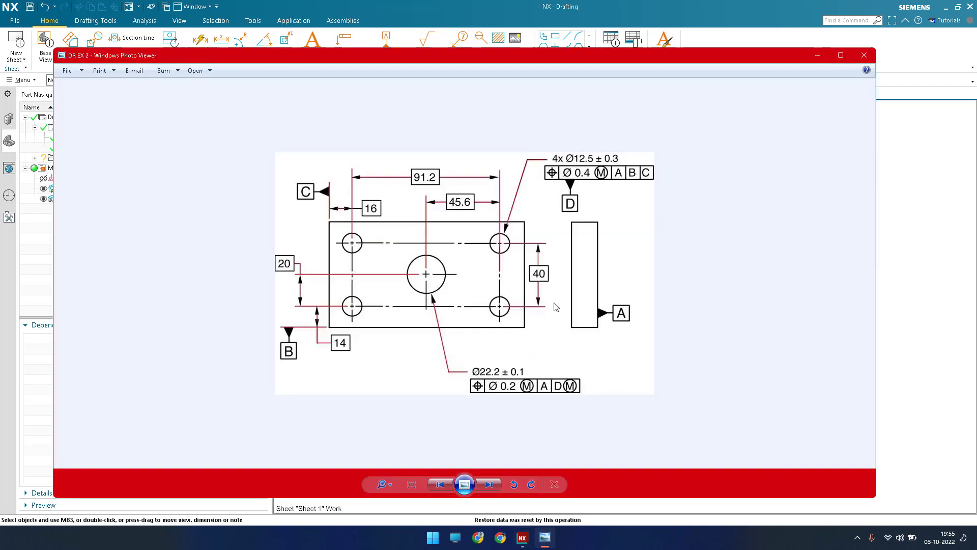
left_click_drag(484, 62, 472, 110)
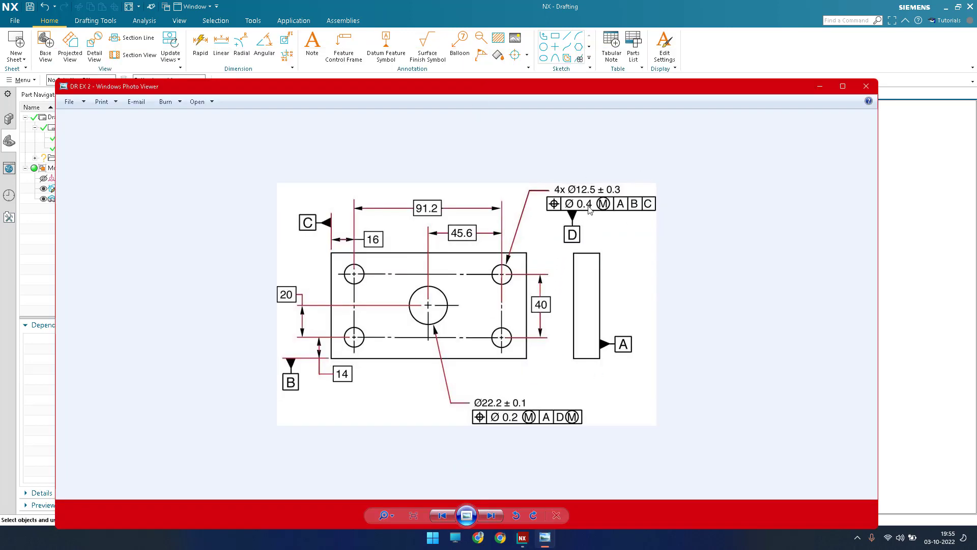